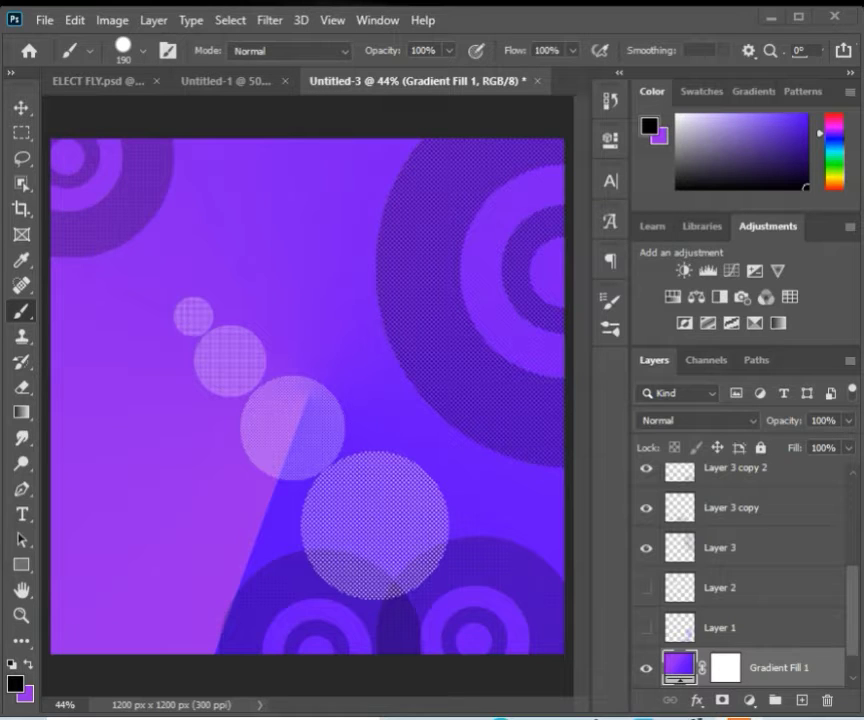
pyautogui.click(46, 21)
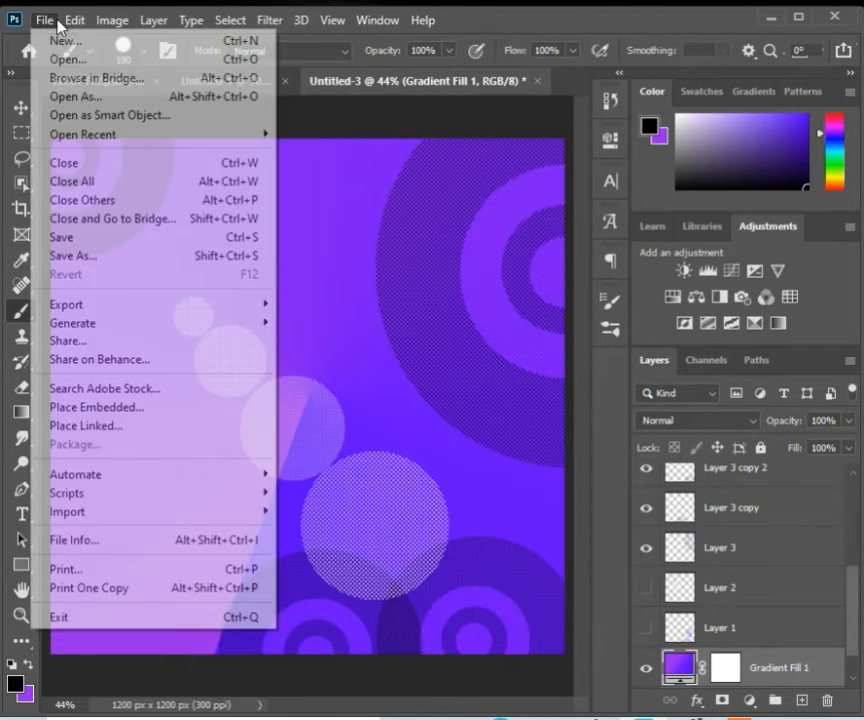
pyautogui.moveTo(72, 20)
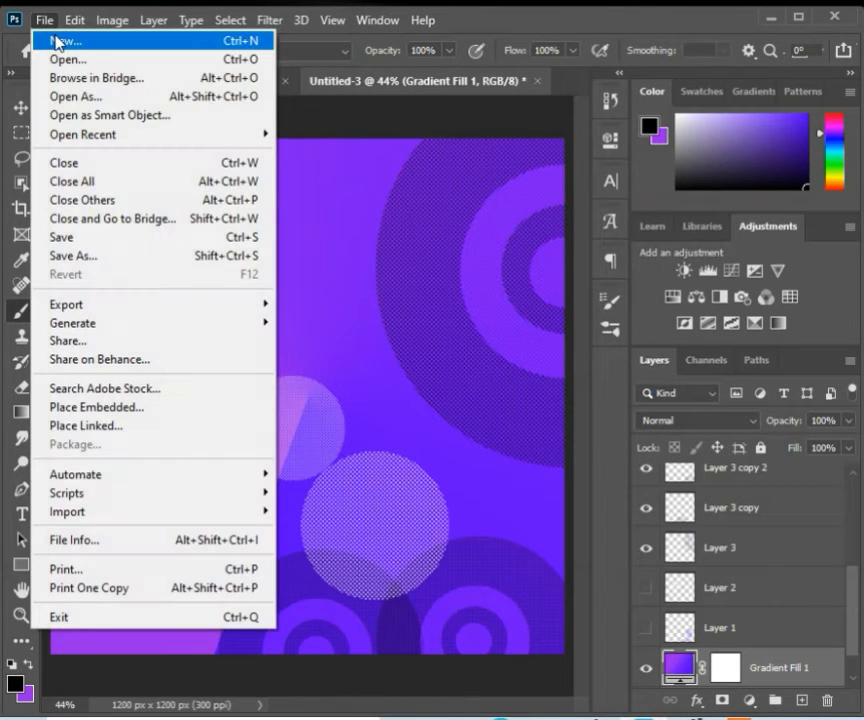
pyautogui.click(58, 37)
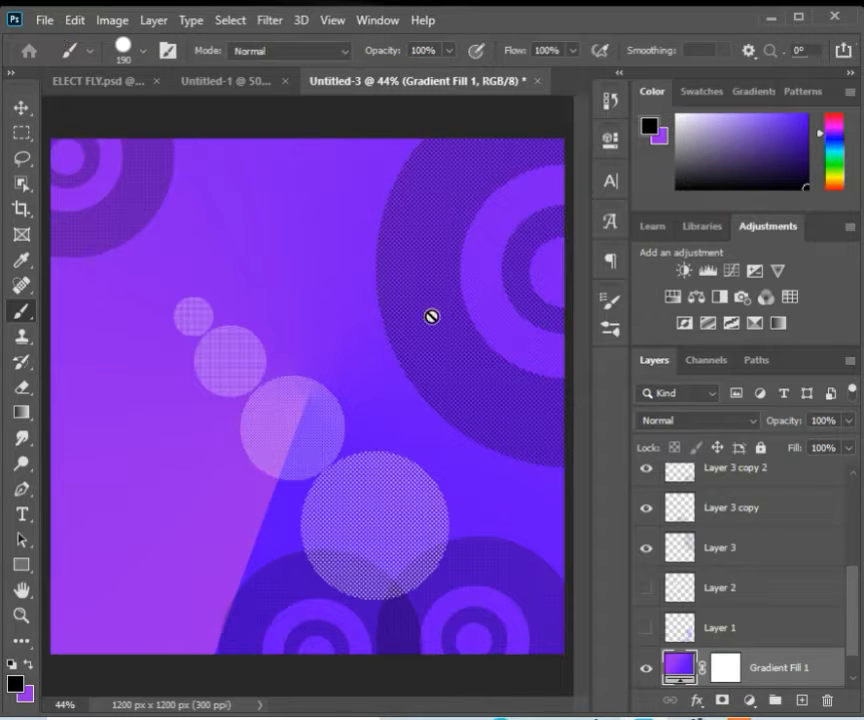
# Step: Create a new 4 × 4 inch document at 300 pixels/inch with a white background
pyautogui.hotkey('ctrl', 'n')
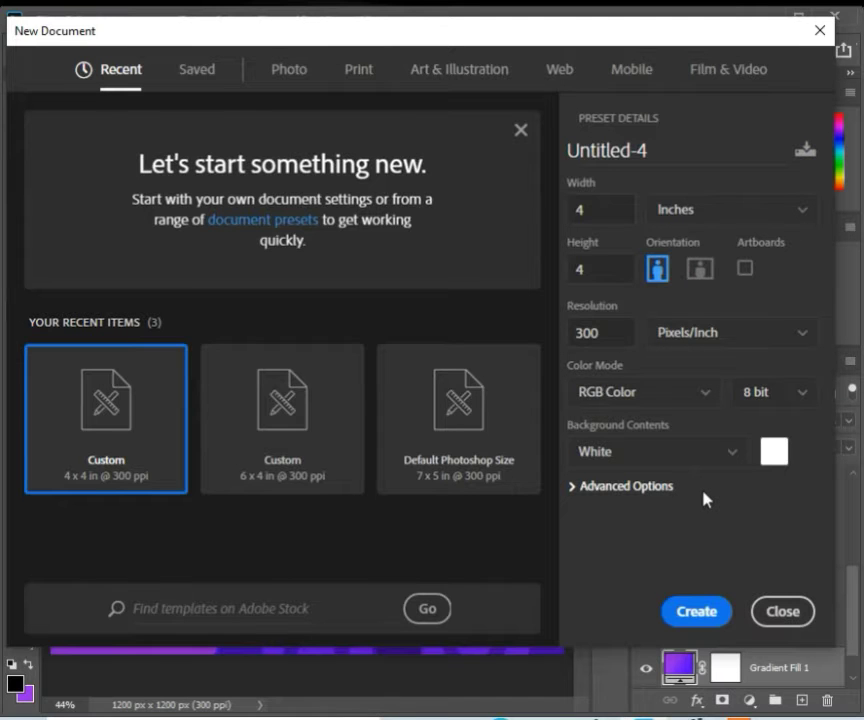
pyautogui.click(697, 612)
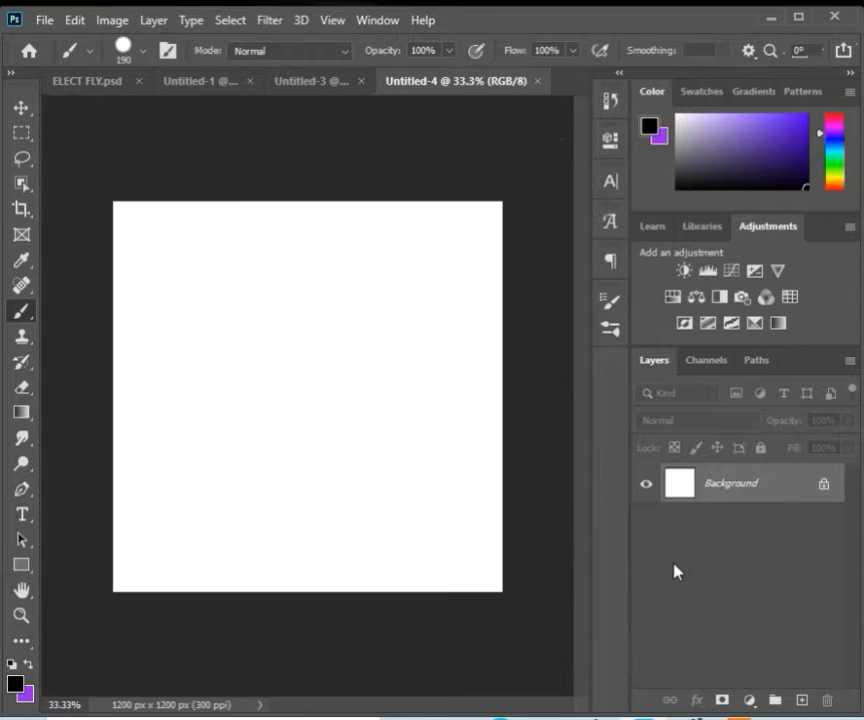
# Step: Add a Gradient Fill layer and pick a violet preset from the Purples gradient folder
pyautogui.click(20, 114)
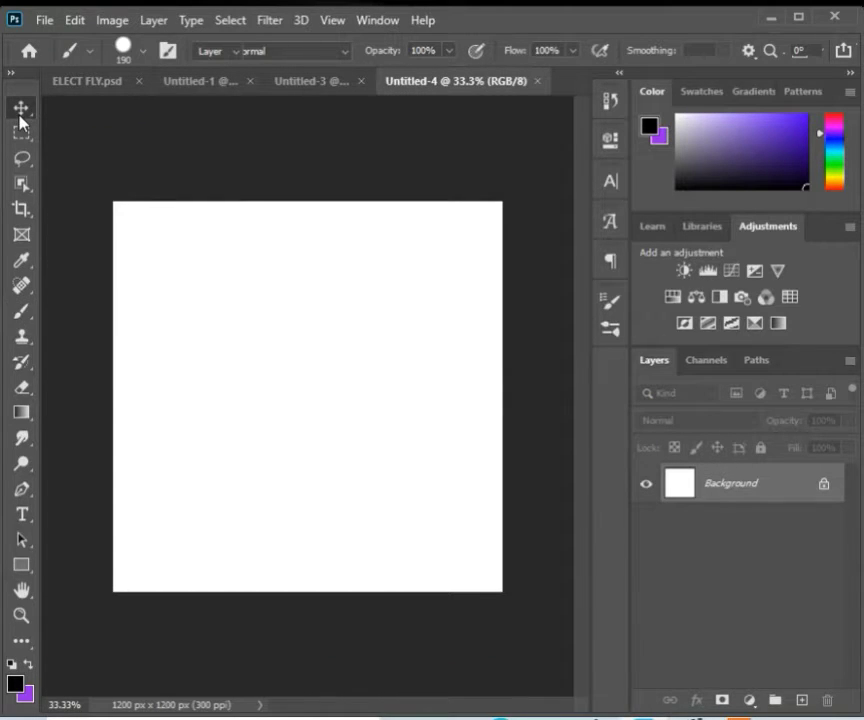
pyautogui.click(22, 617)
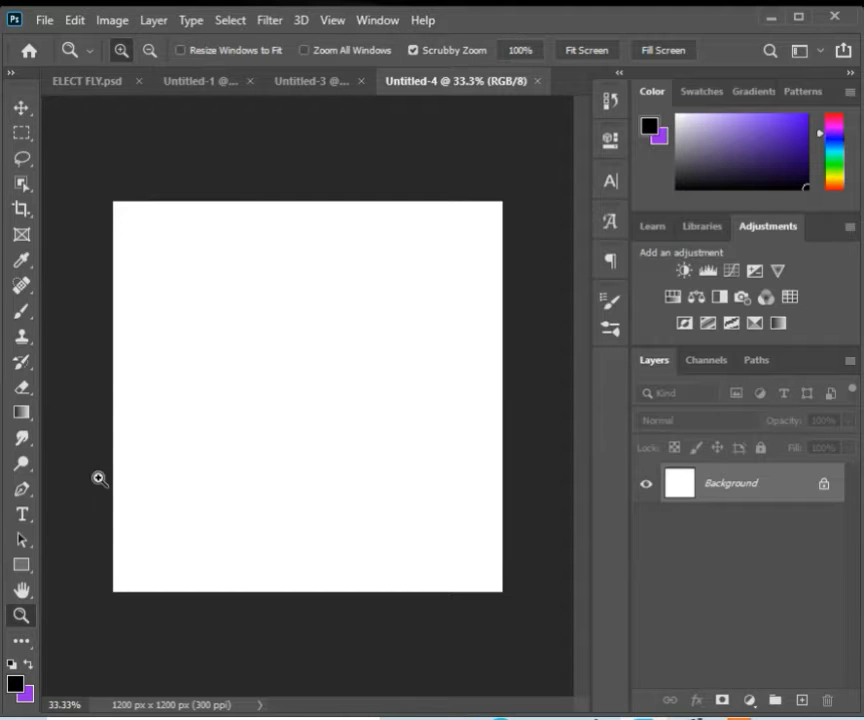
pyautogui.click(592, 50)
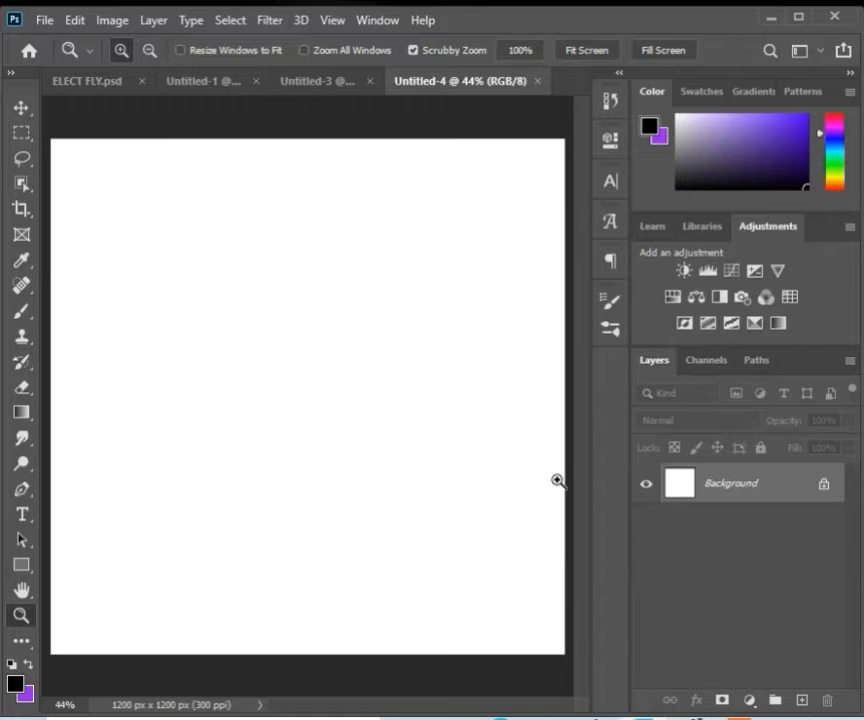
pyautogui.click(750, 700)
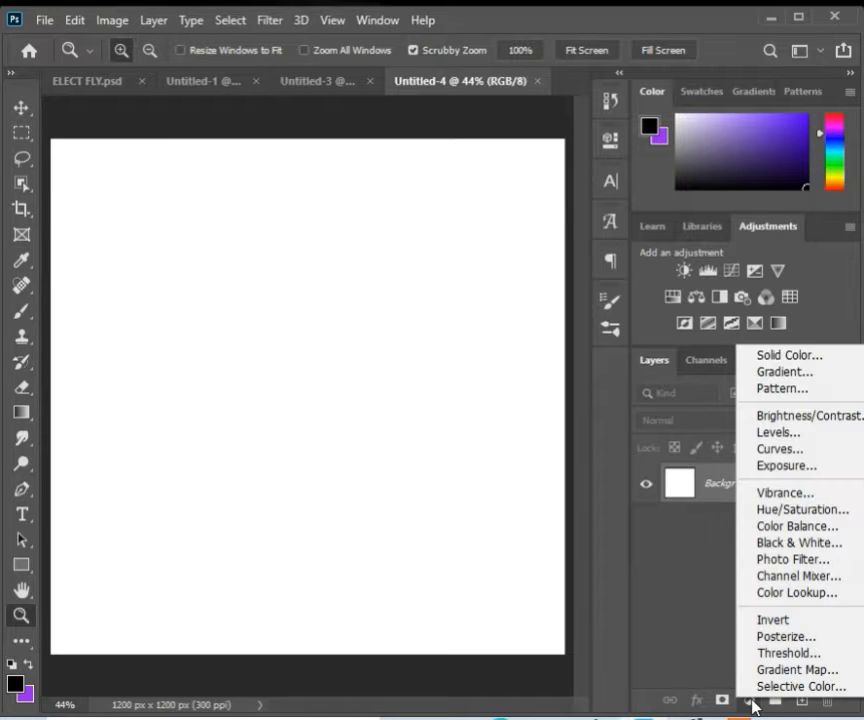
pyautogui.click(784, 372)
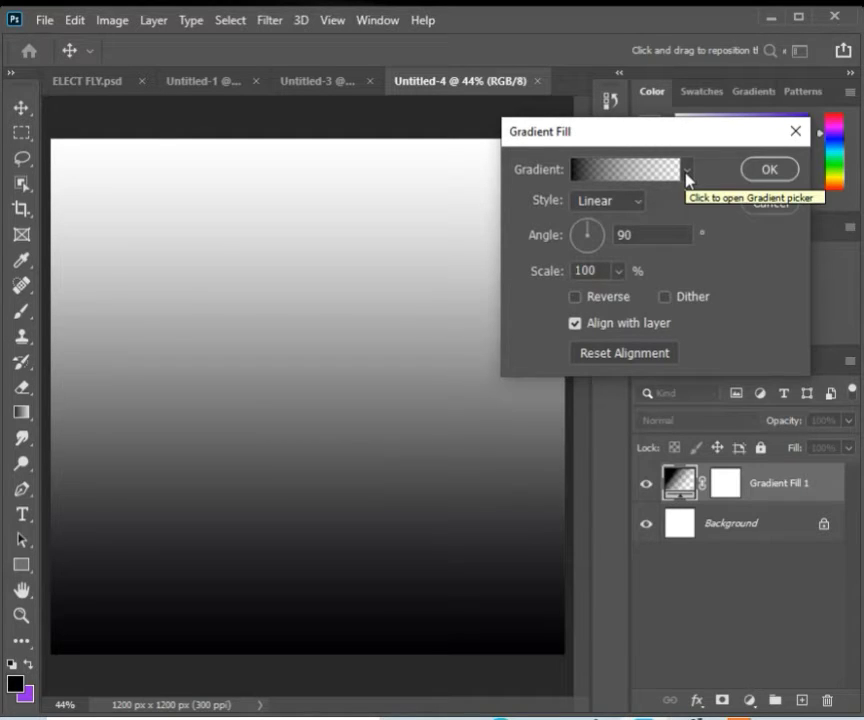
pyautogui.click(686, 174)
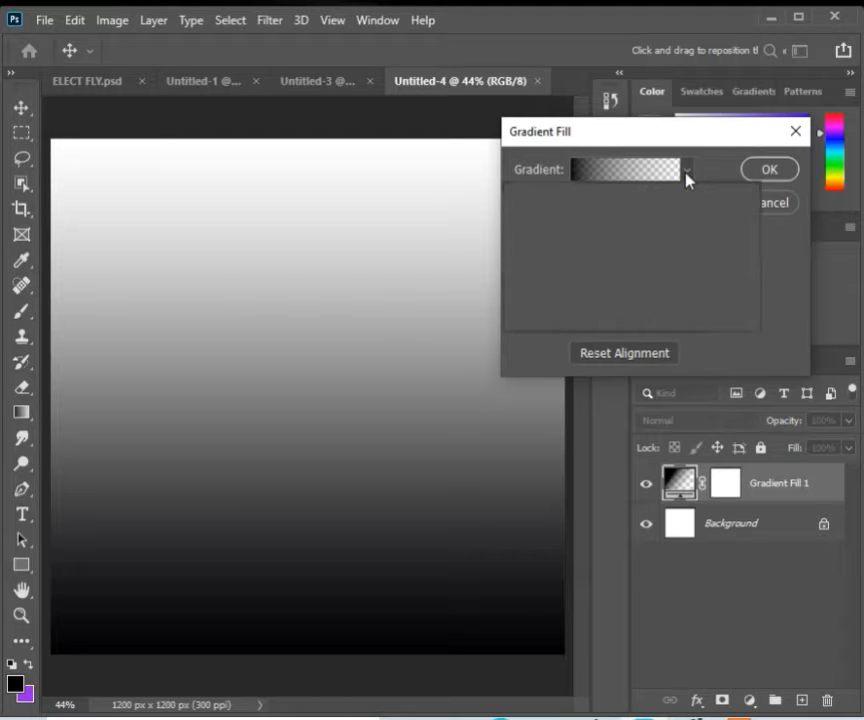
pyautogui.moveTo(712, 242)
pyautogui.mouseDown()
pyautogui.moveTo(717, 220)
pyautogui.moveTo(716, 253)
pyautogui.moveTo(706, 224)
pyautogui.moveTo(714, 295)
pyautogui.moveTo(723, 240)
pyautogui.mouseUp()
pyautogui.click(585, 268)
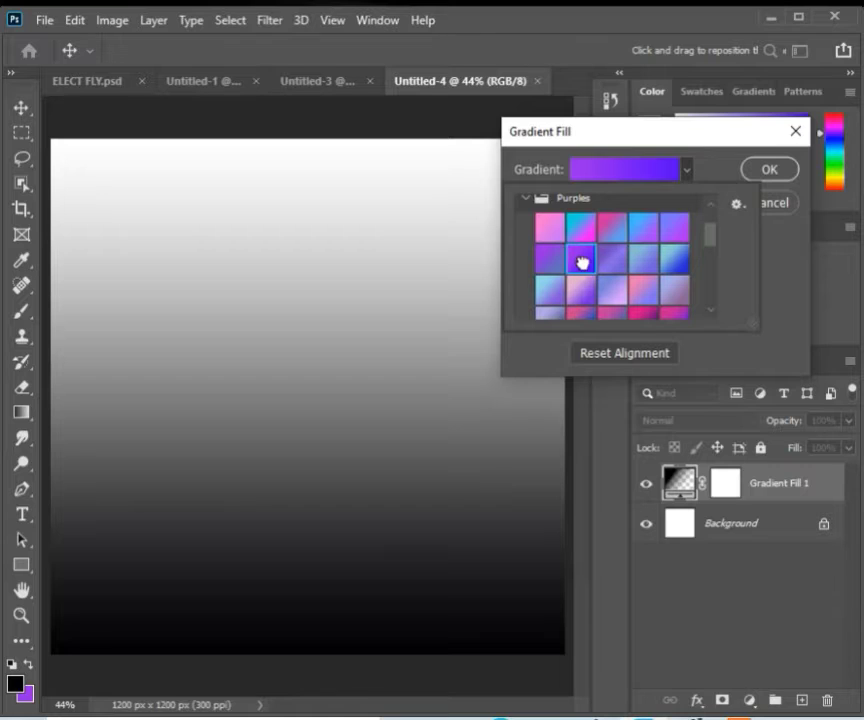
# Step: Set the gradient fill's style to Angle with an angle of 250° and confirm
pyautogui.click(779, 271)
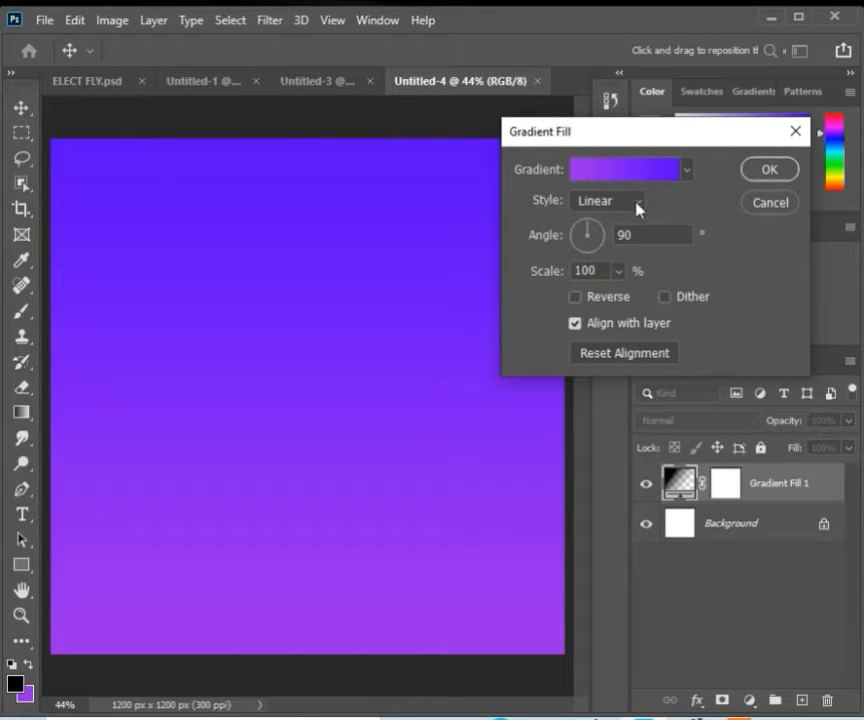
pyautogui.click(637, 205)
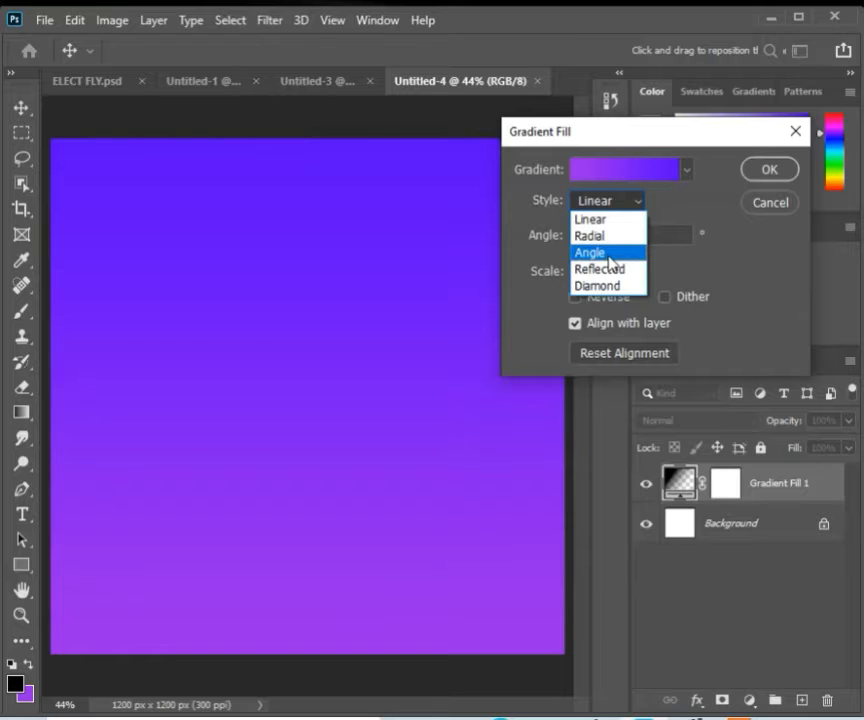
pyautogui.click(612, 256)
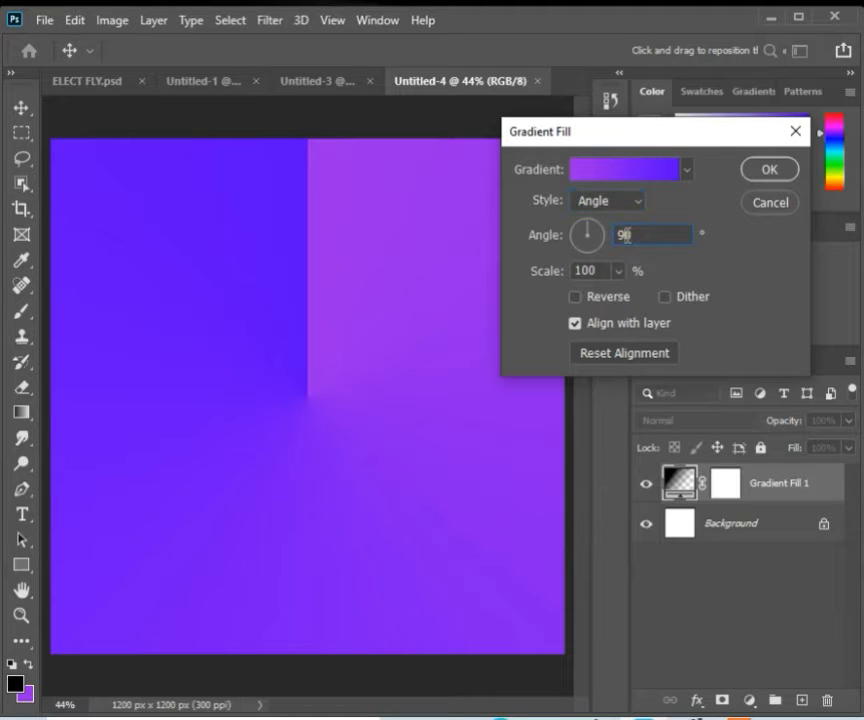
pyautogui.press('BackSpace')
pyautogui.write('25')
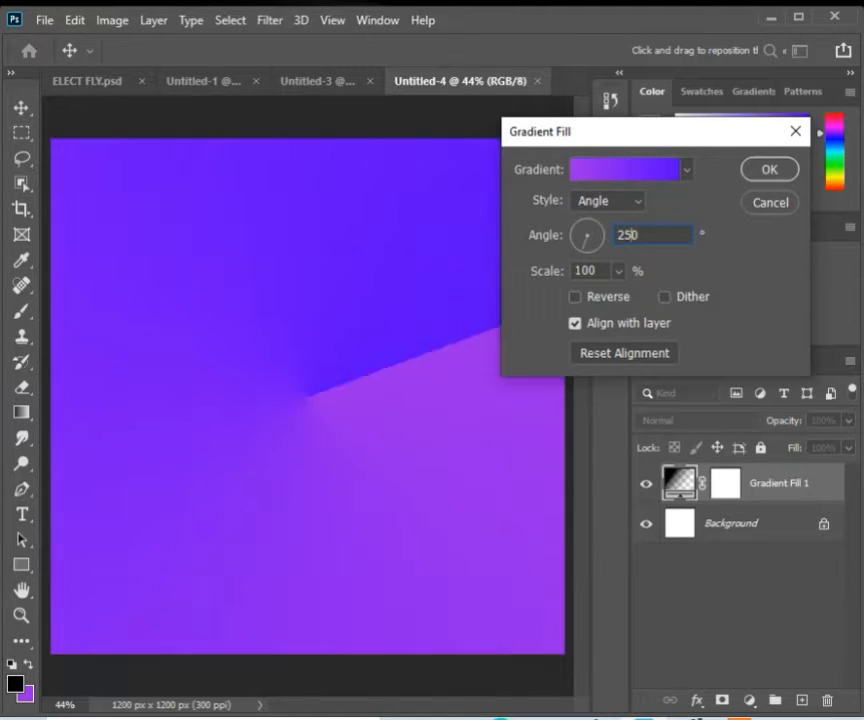
pyautogui.click(755, 180)
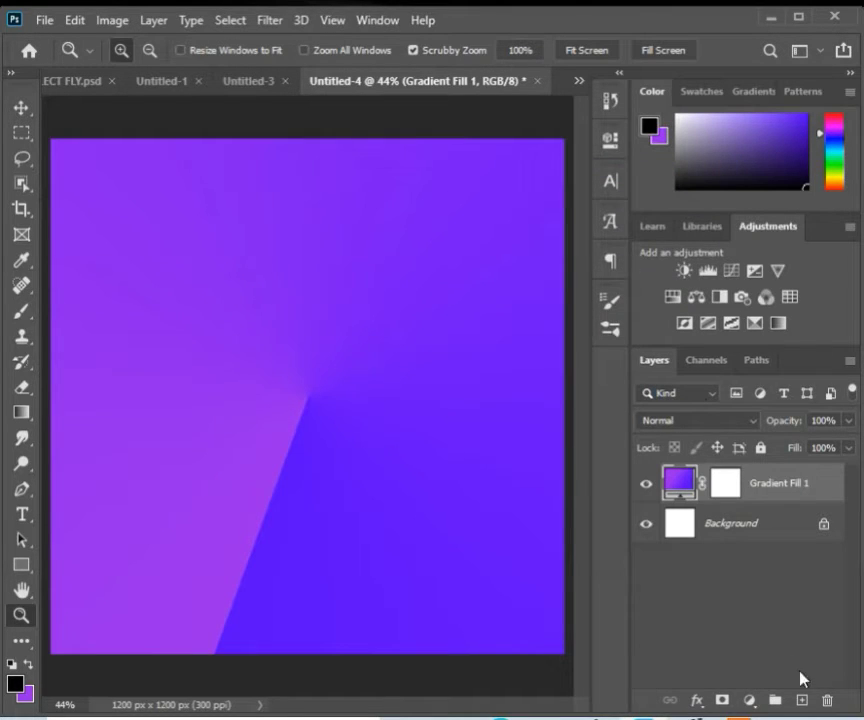
# Step: Add a new layer and choose the Kyle's Screentones 35 brush with its size set to 900 px
pyautogui.click(801, 701)
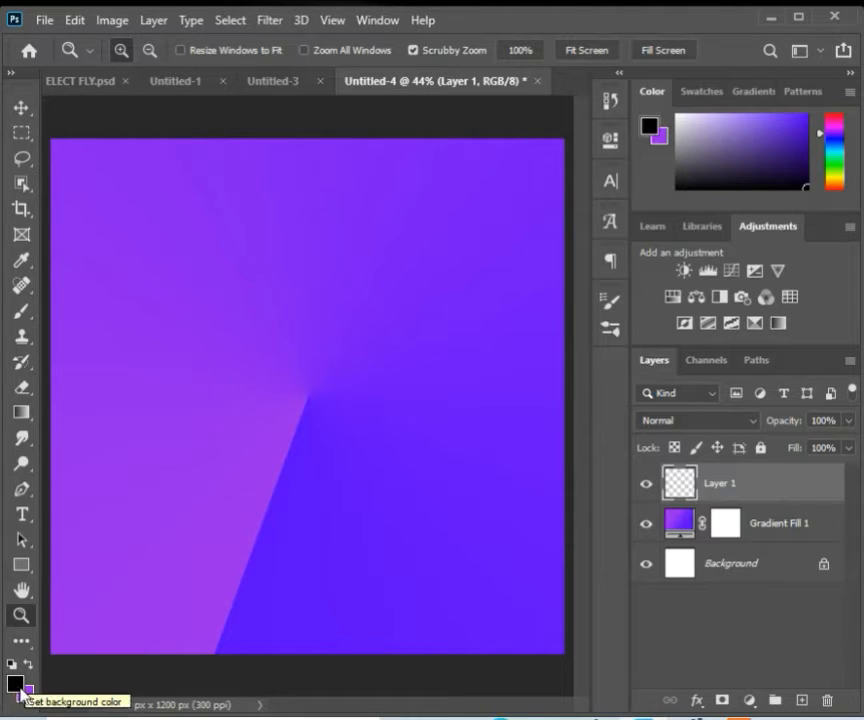
pyautogui.click(21, 312)
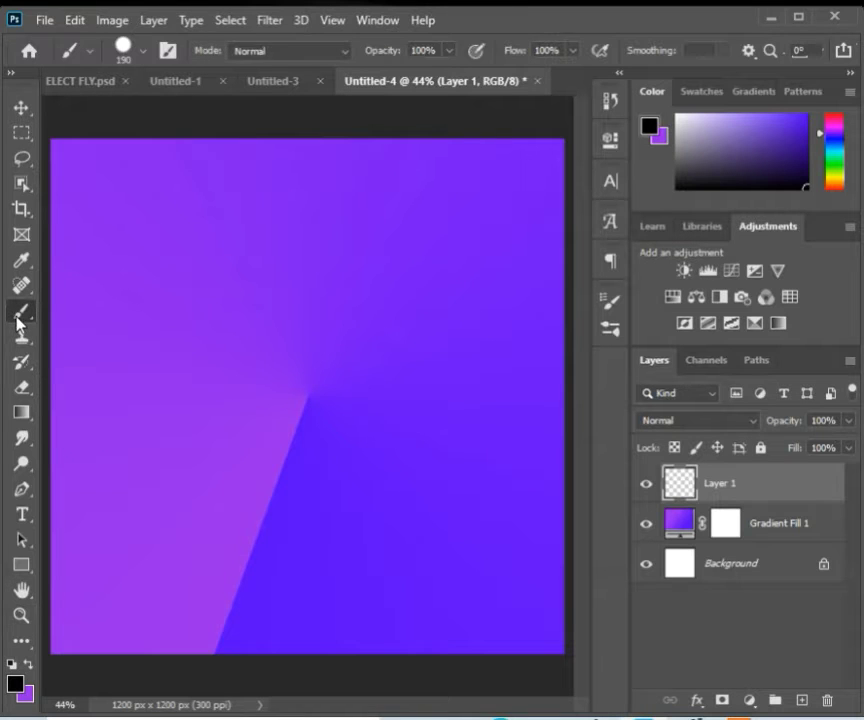
pyautogui.click(142, 51)
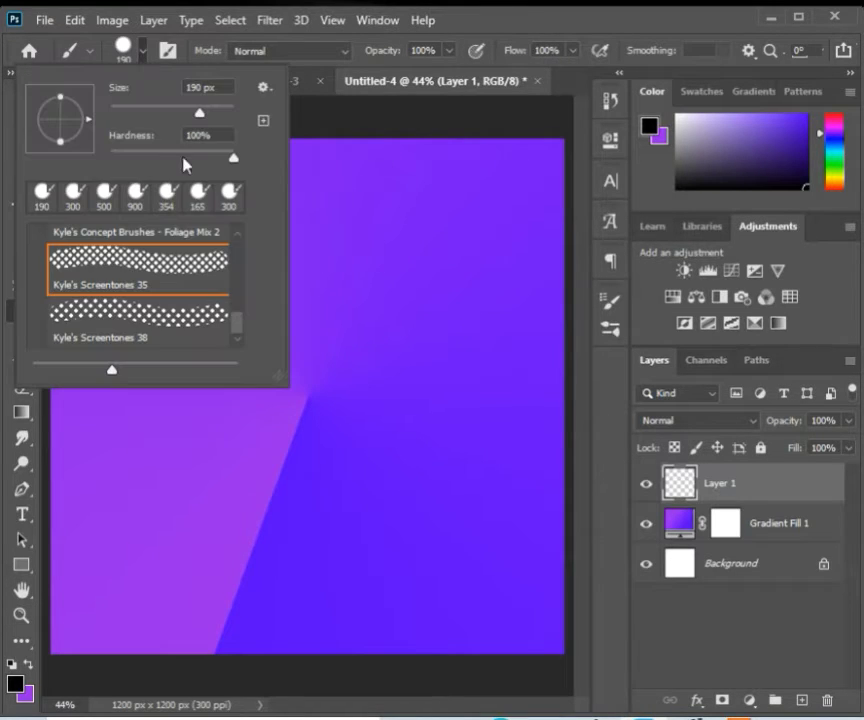
pyautogui.moveTo(238, 314); pyautogui.dragTo(238, 262)
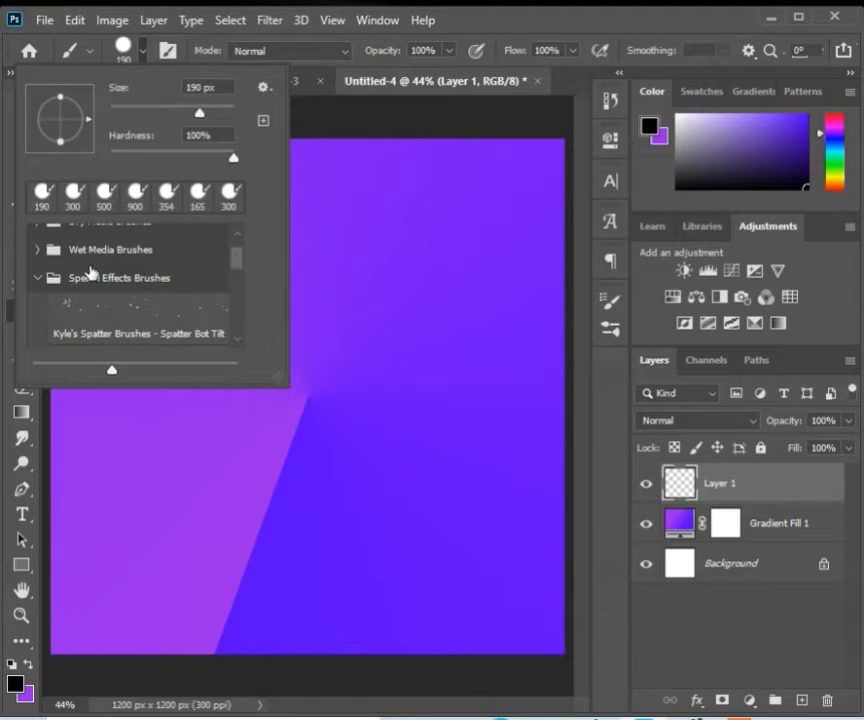
pyautogui.click(37, 278)
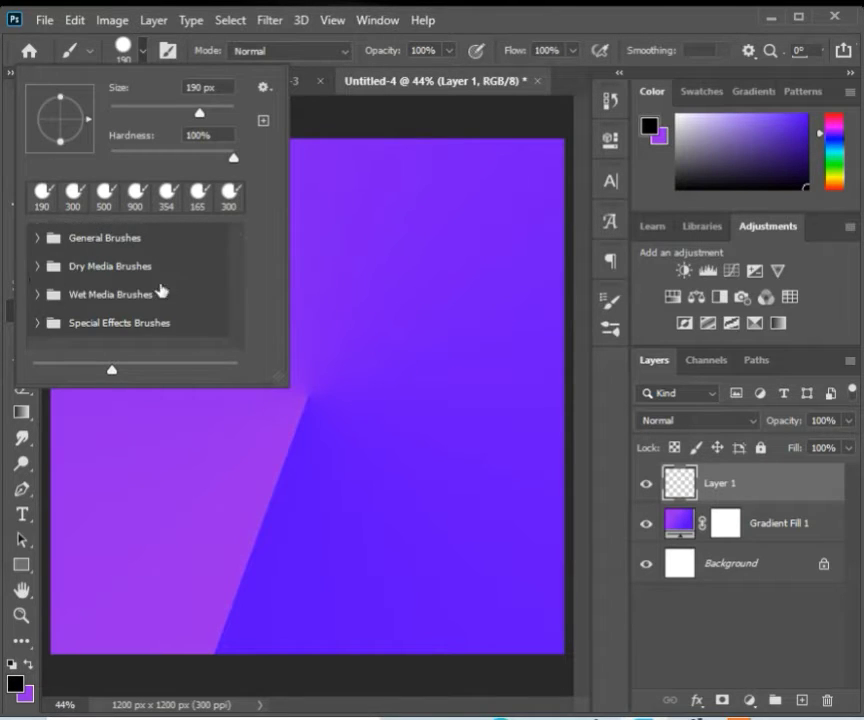
pyautogui.click(36, 324)
pyautogui.moveTo(237, 260); pyautogui.dragTo(238, 335)
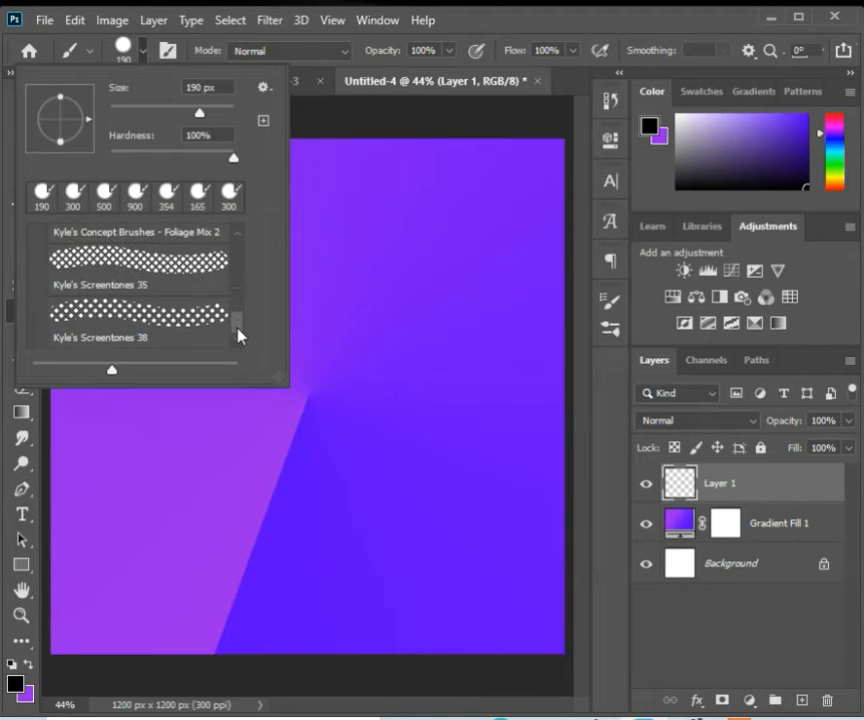
pyautogui.click(183, 275)
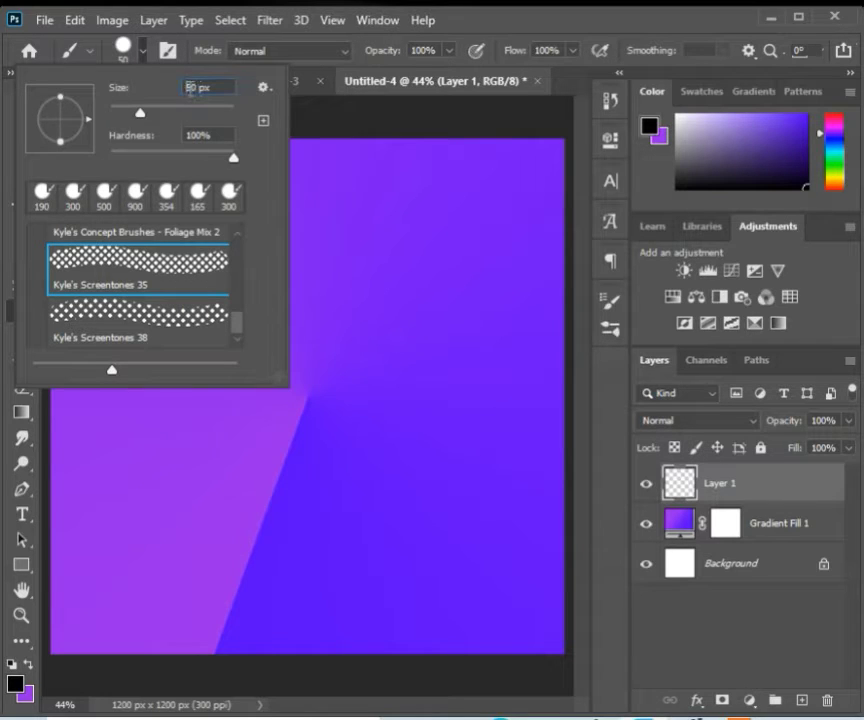
pyautogui.doubleClick(190, 88)
pyautogui.write('900')
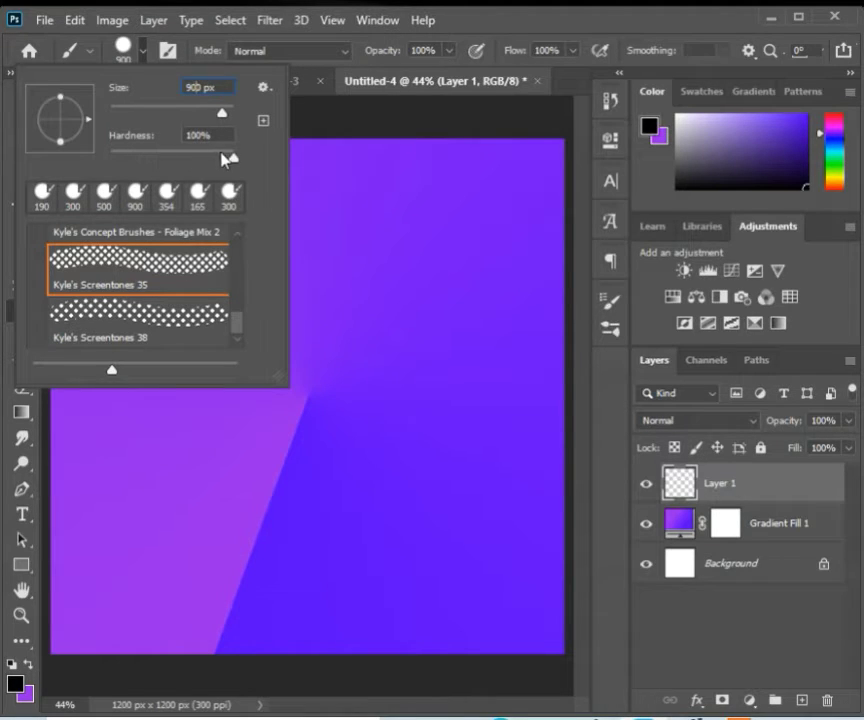
pyautogui.press('Return')
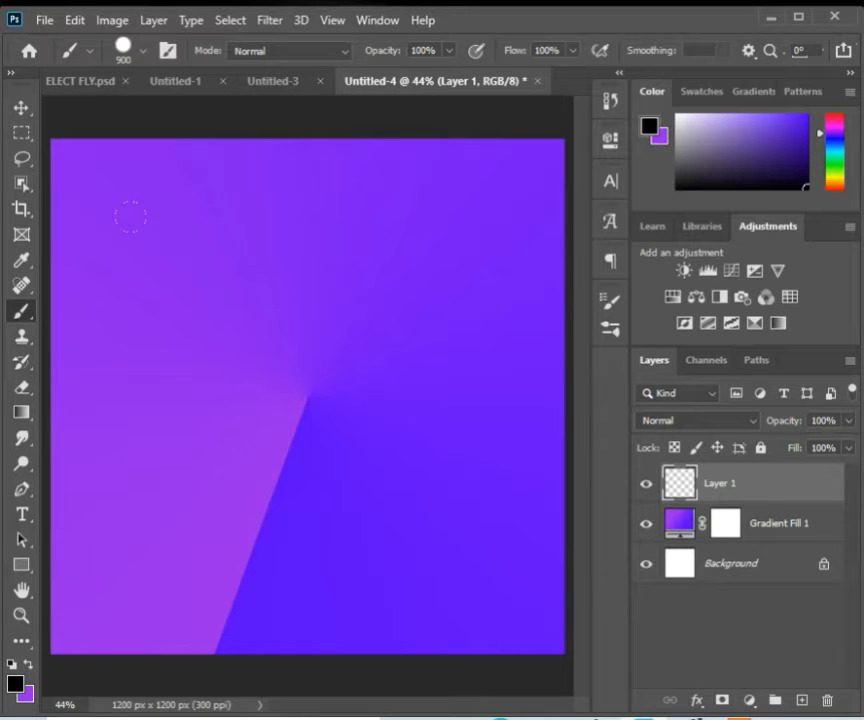
# Step: Stamp a single black screentone dab at the centre of the canvas
pyautogui.moveTo(133, 223); pyautogui.dragTo(479, 556)
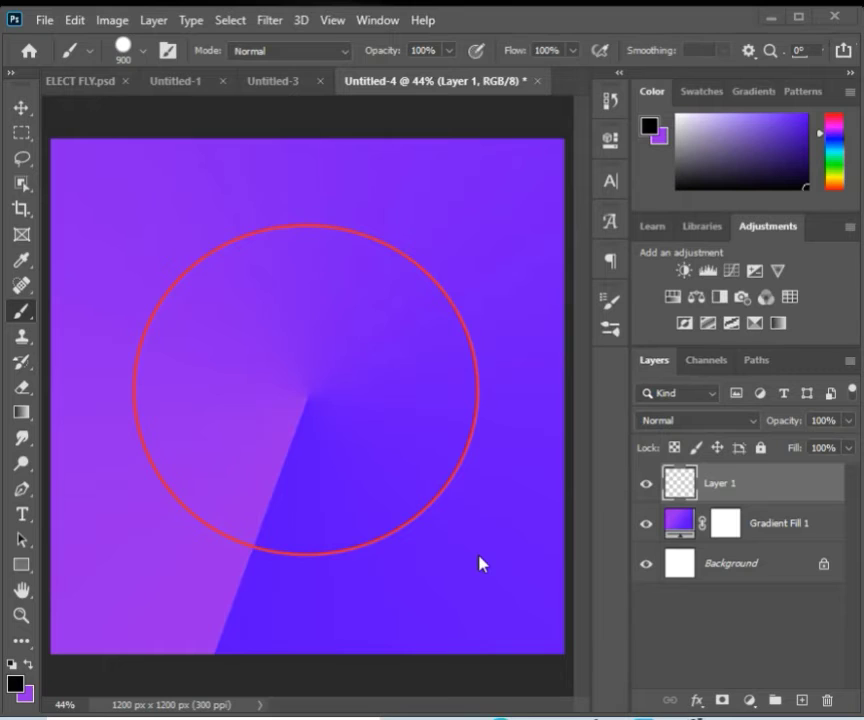
pyautogui.hotkey('ctrl', 'shift', 'd')
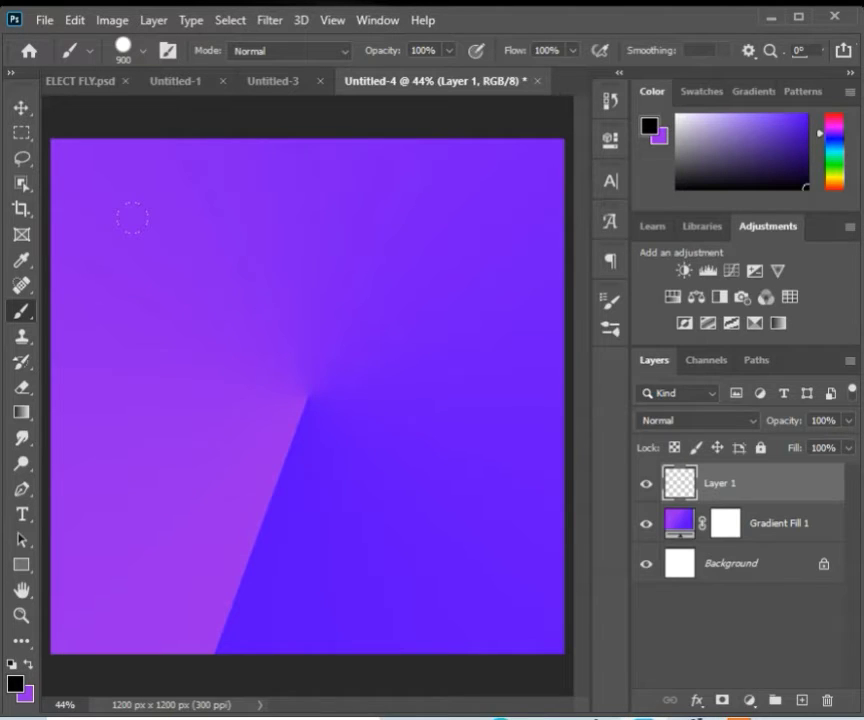
pyautogui.click(307, 393)
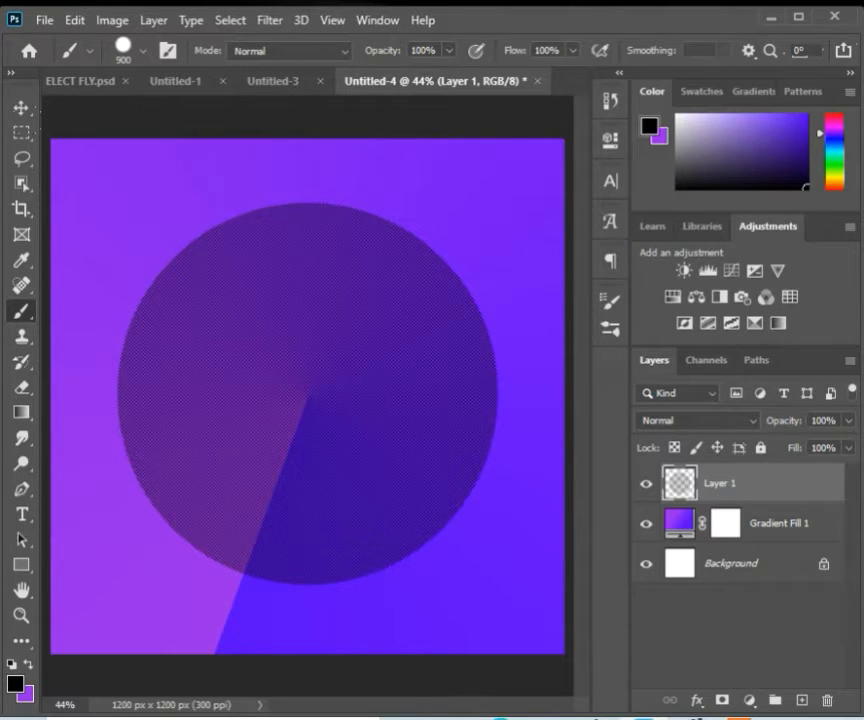
# Step: Switch the foreground to purple, set the brush size to 500 px, and stamp a dab inside the dark circle's centre
pyautogui.click(30, 667)
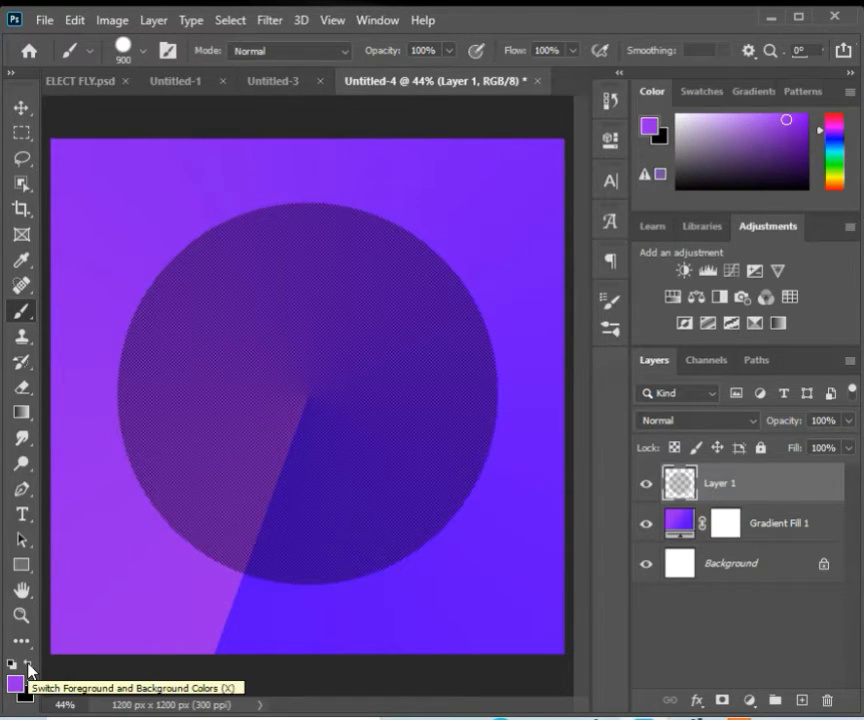
pyautogui.click(141, 51)
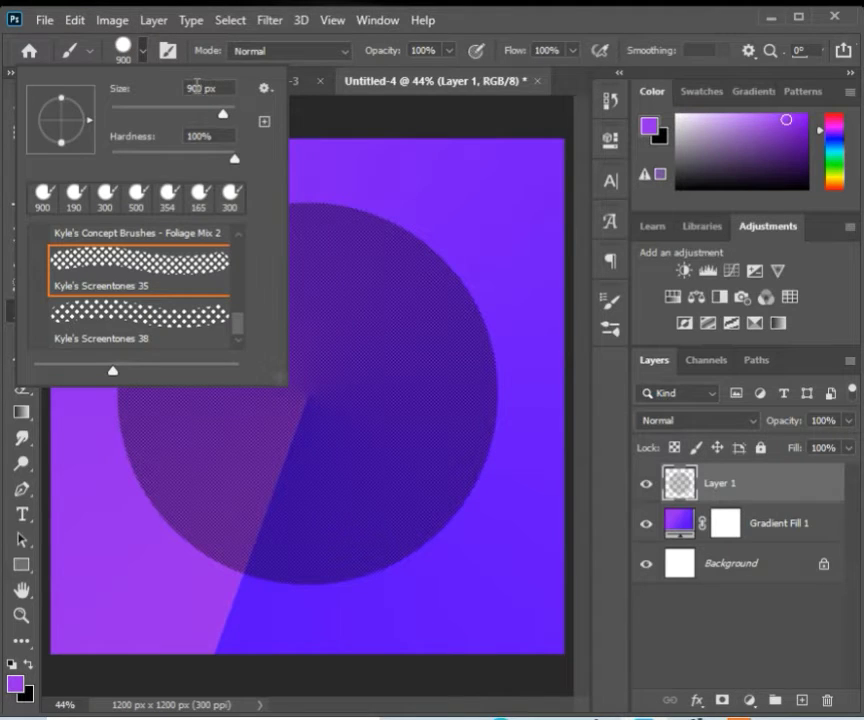
pyautogui.click(198, 87)
pyautogui.write('500')
pyautogui.press('Return')
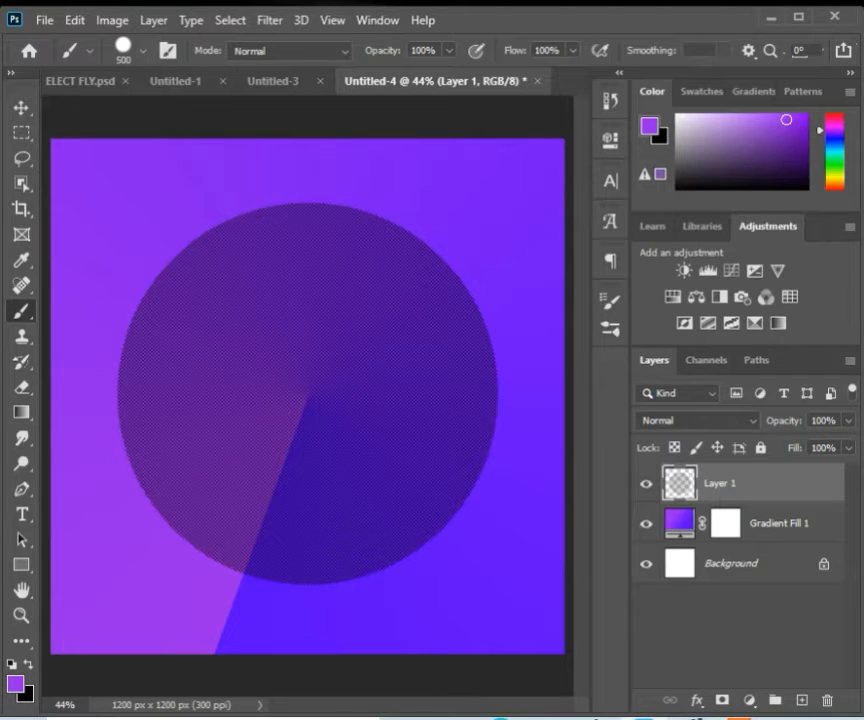
pyautogui.click(305, 397)
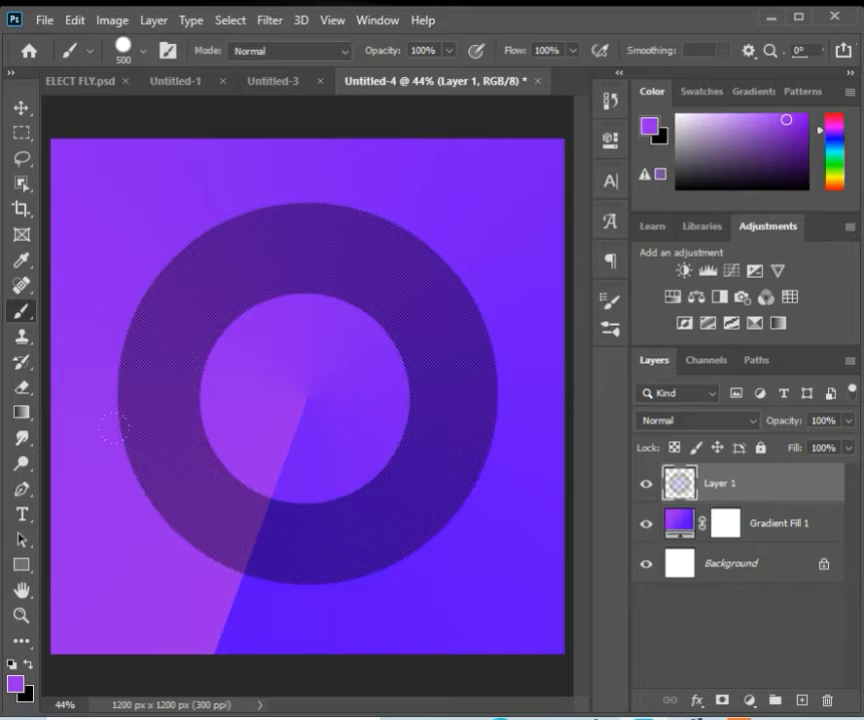
# Step: Switch the foreground back to black, set the brush size to 300 px, and stamp a dab at the circles' centre
pyautogui.click(30, 668)
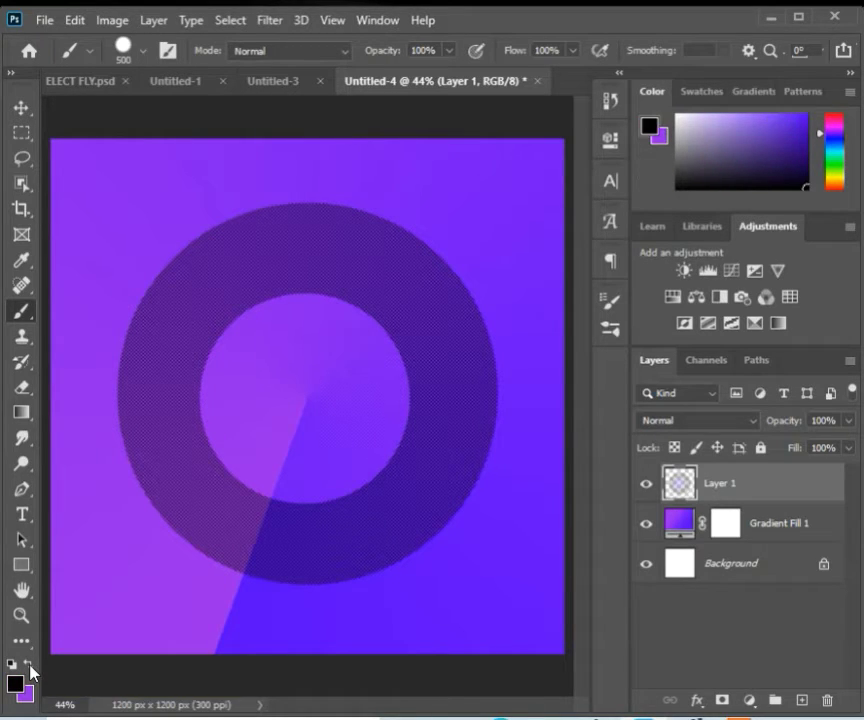
pyautogui.click(143, 50)
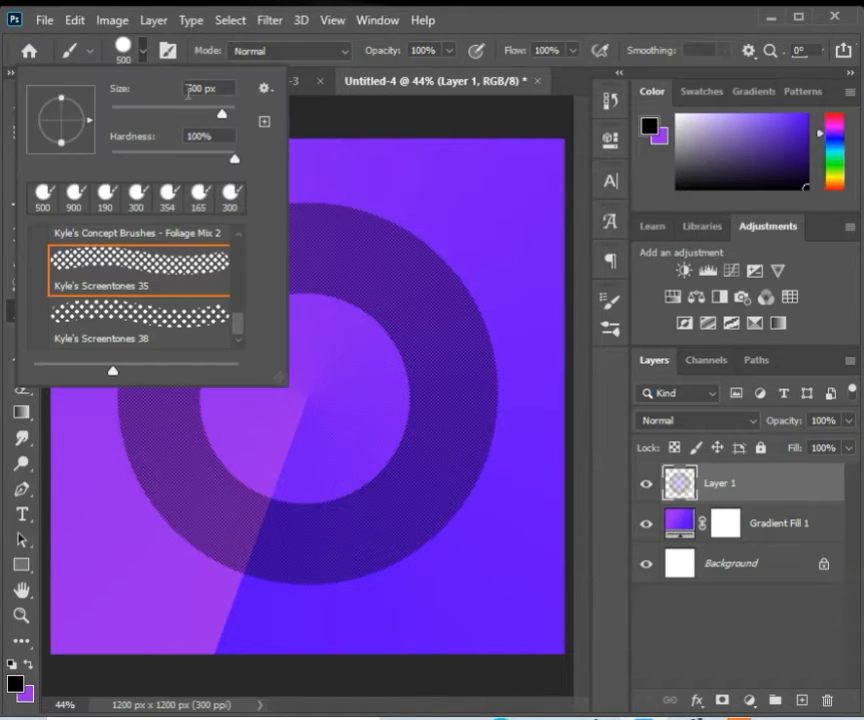
pyautogui.press('BackSpace')
pyautogui.press('Return')
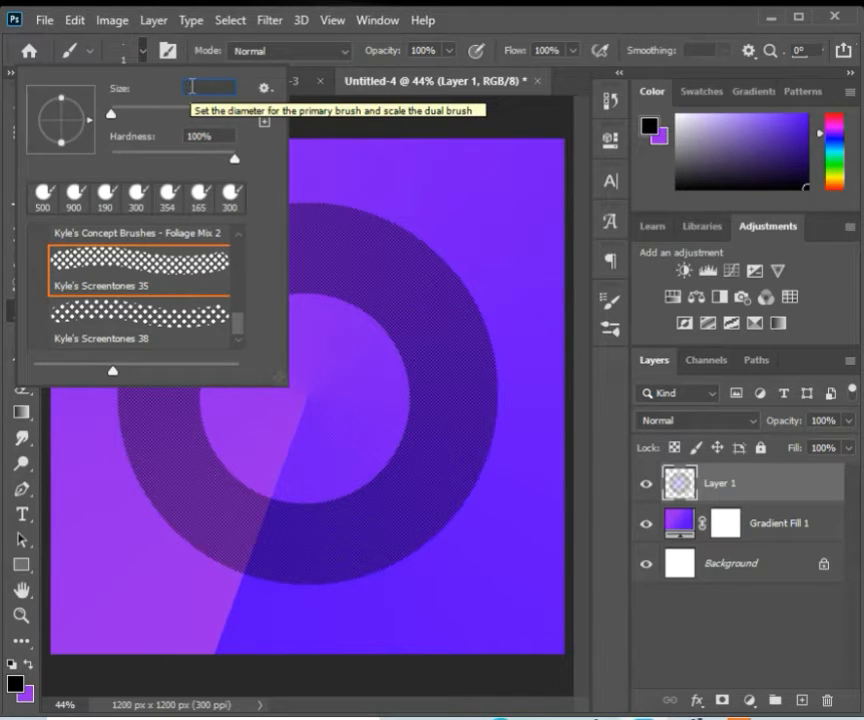
pyautogui.write('300')
pyautogui.press('Return')
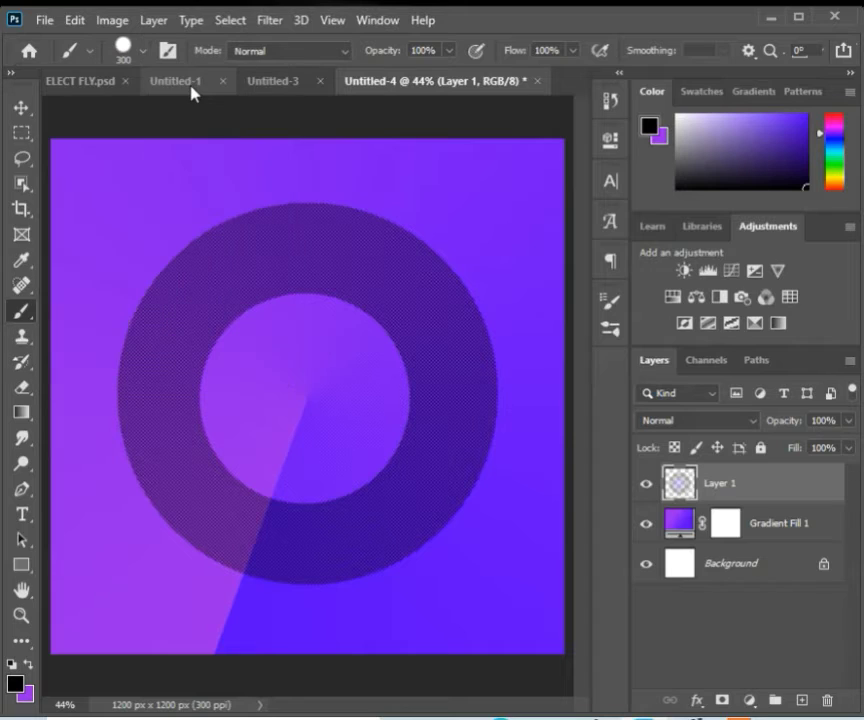
pyautogui.click(254, 351)
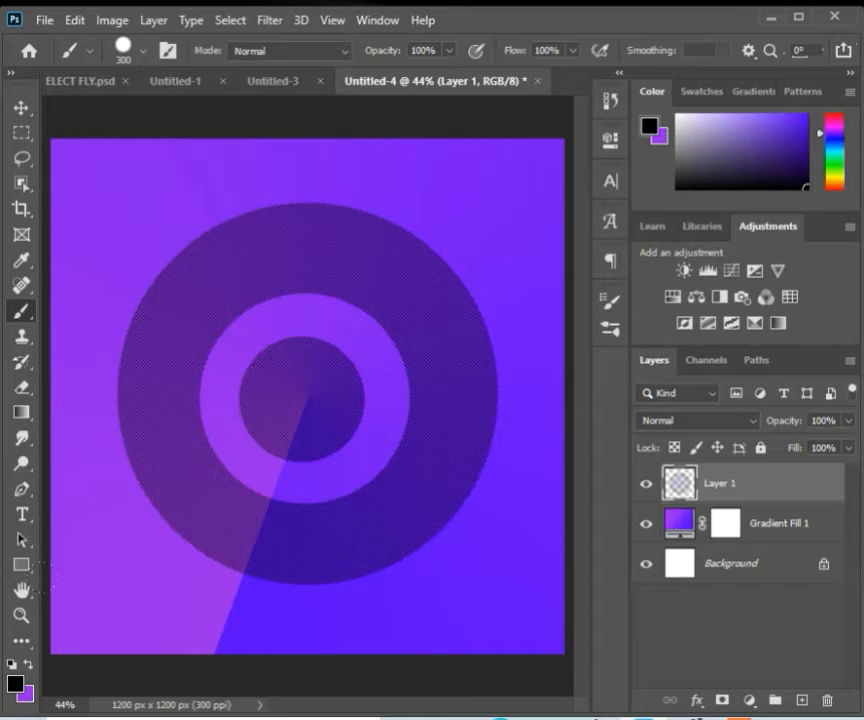
# Step: Switch the foreground to purple, set the brush size to 100 px, and stamp a dab at the centre of the circles
pyautogui.click(31, 666)
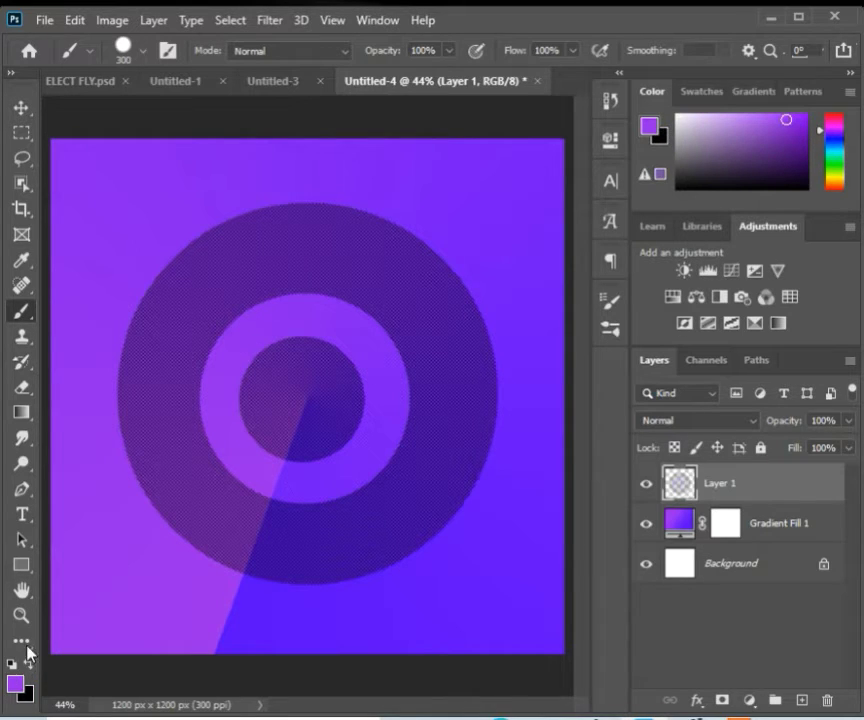
pyautogui.click(148, 55)
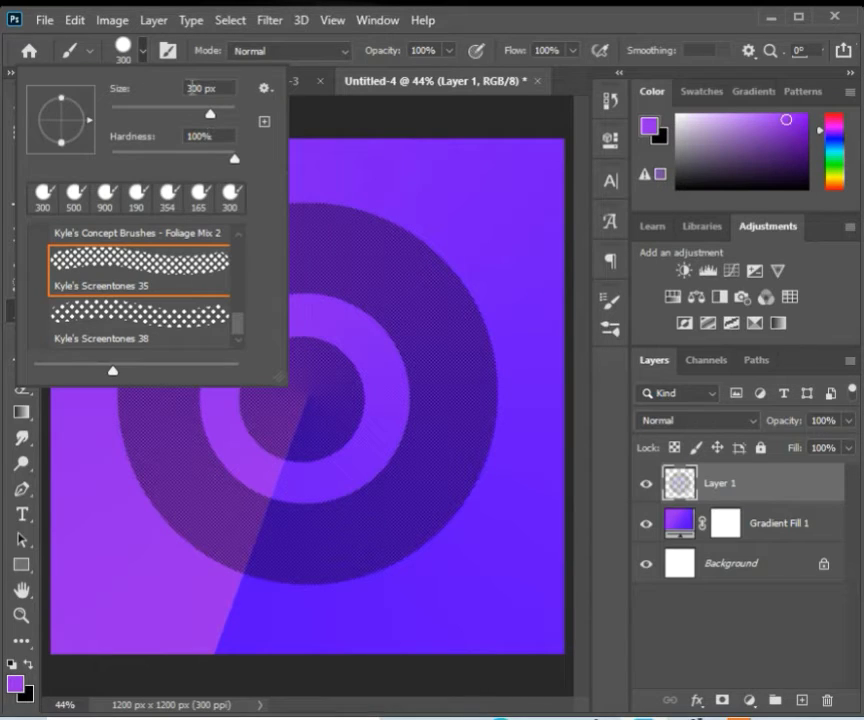
pyautogui.write('30')
pyautogui.write('0')
pyautogui.press('Return')
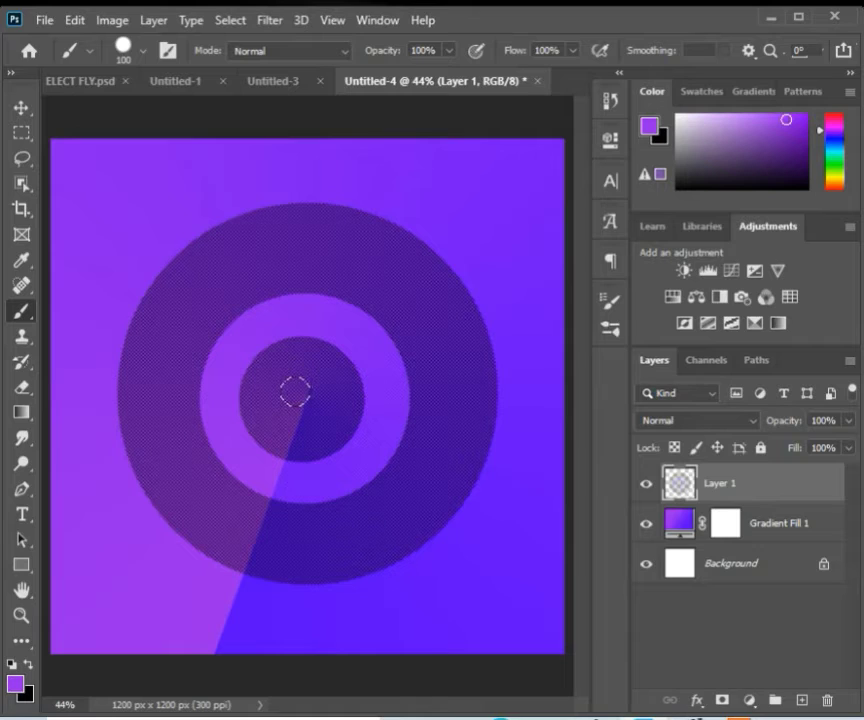
pyautogui.click(295, 392)
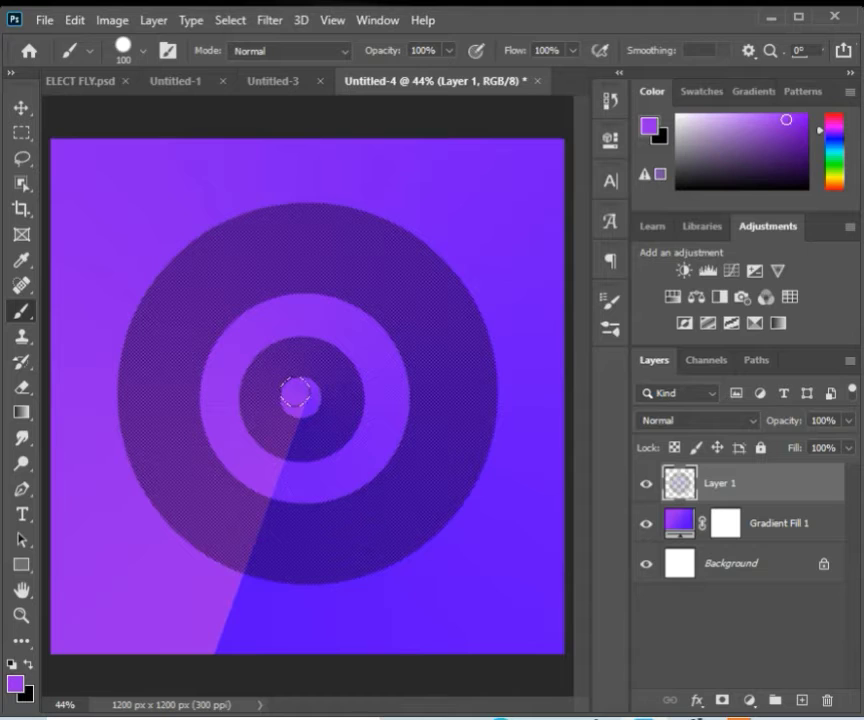
# Step: Move the concentric circle layer to the upper-right corner so it runs partly off the canvas
pyautogui.press('v')
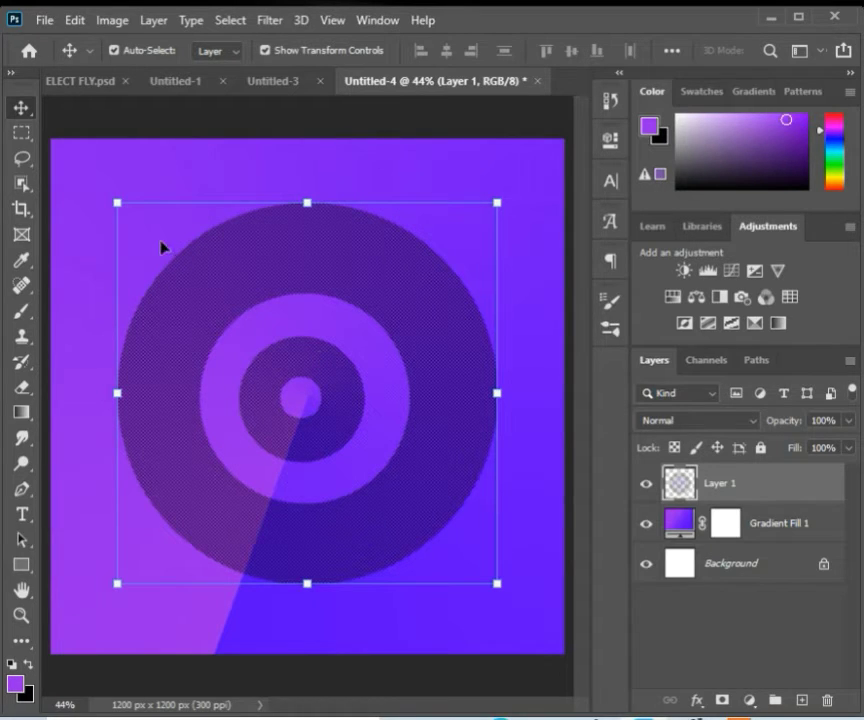
pyautogui.moveTo(217, 288); pyautogui.dragTo(360, 268)
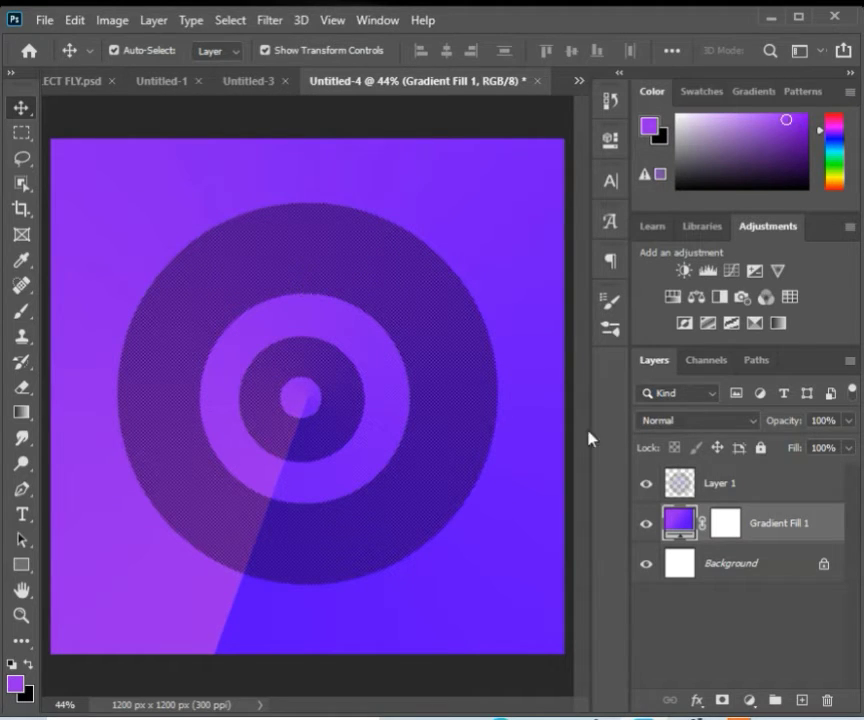
pyautogui.click(711, 496)
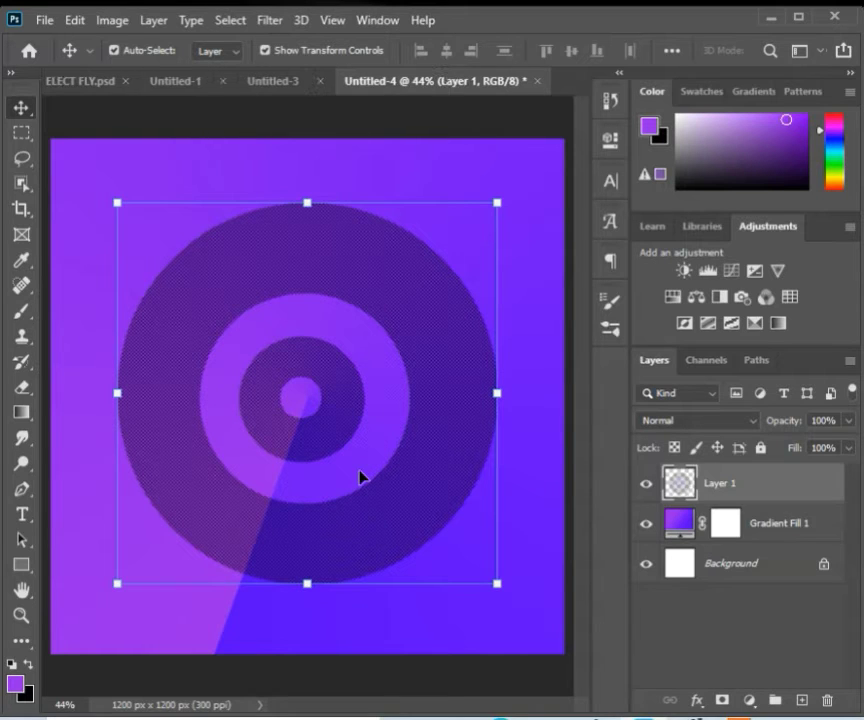
pyautogui.hotkey('ctrl', 'shift', 'k')
pyautogui.moveTo(264, 355); pyautogui.dragTo(550, 243)
pyautogui.hotkey('ctrl', 'shift', 'k')
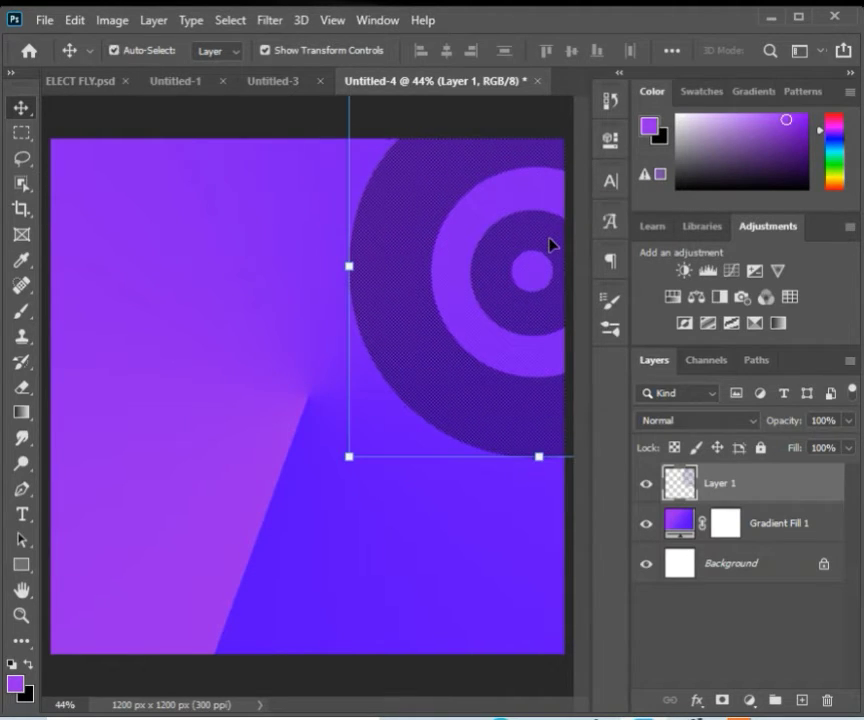
# Step: Duplicate the concentric circle layer and move the copy toward the lower-left of the canvas
pyautogui.hotkey('ctrl', 'j')
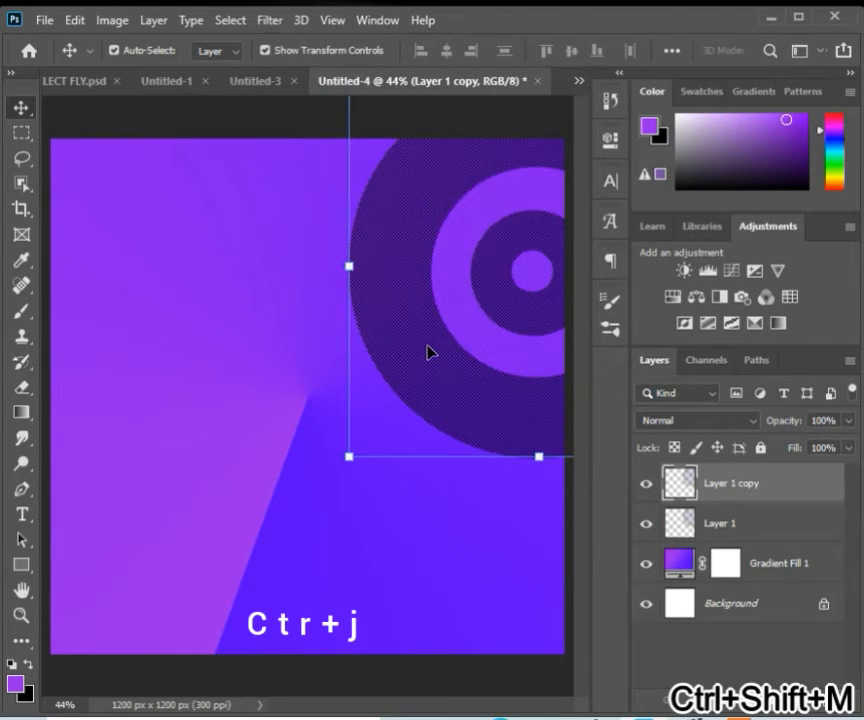
pyautogui.hotkey('ctrl', 'shift', 'k')
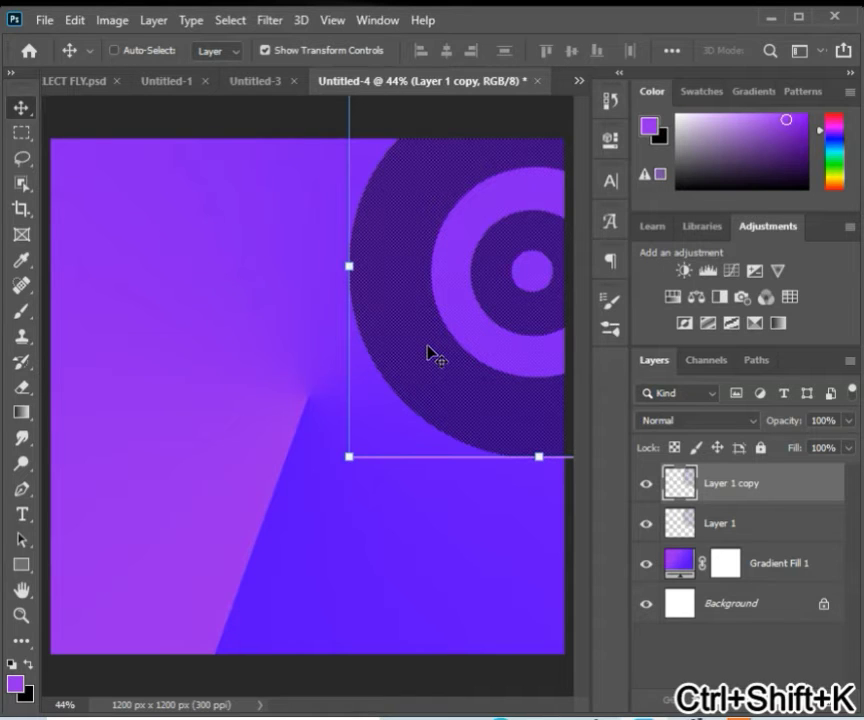
pyautogui.moveTo(427, 352); pyautogui.dragTo(339, 484)
pyautogui.moveTo(296, 541); pyautogui.dragTo(143, 706)
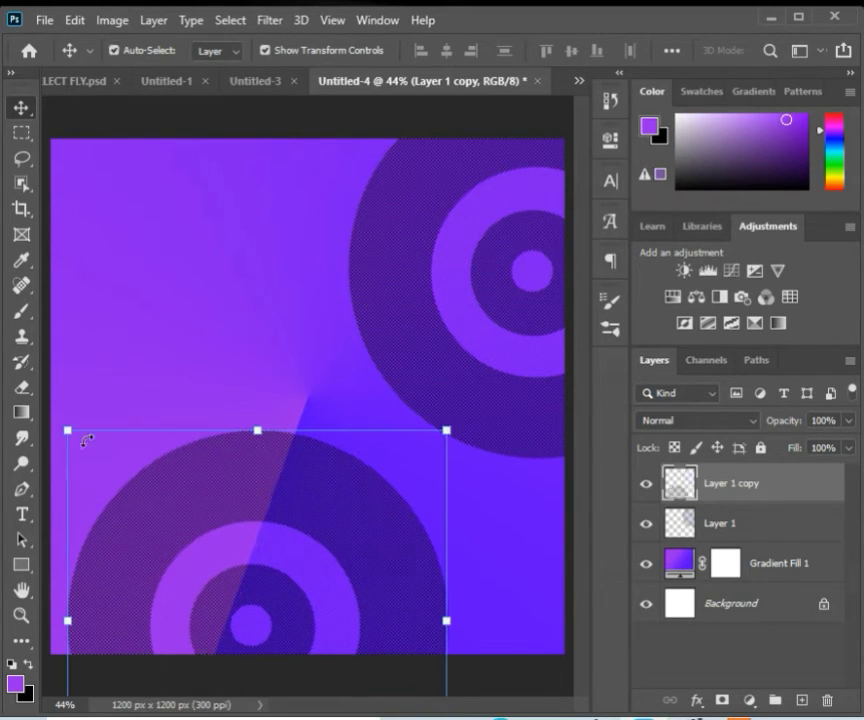
# Step: Scale the copied circles down to about 69% and position them along the bottom edge
pyautogui.hotkey('ctrl', 't')
pyautogui.moveTo(122, 470); pyautogui.dragTo(205, 532)
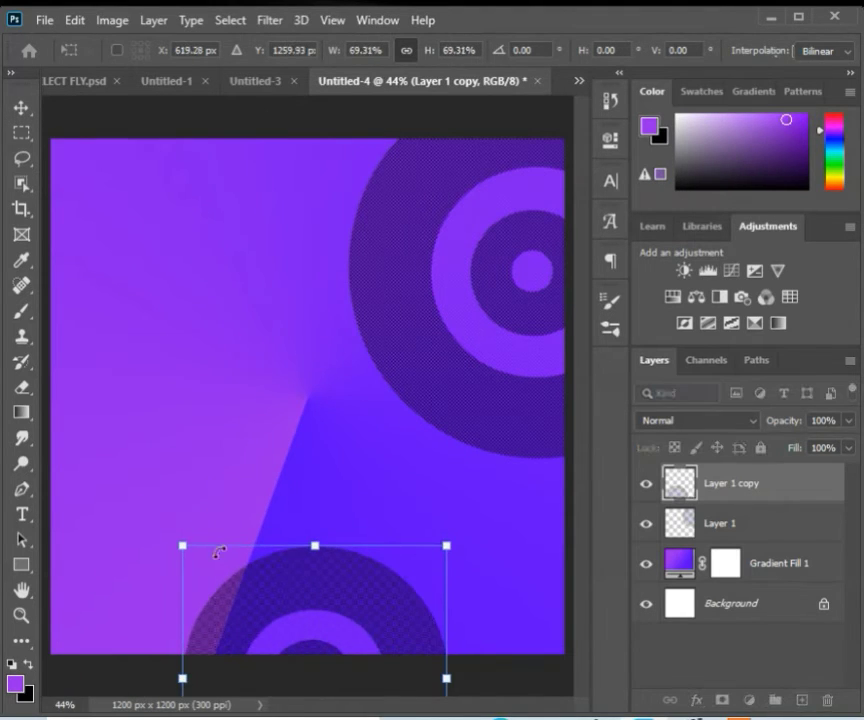
pyautogui.hotkey('ctrl', 'shift', 'k')
pyautogui.moveTo(312, 630); pyautogui.dragTo(273, 626)
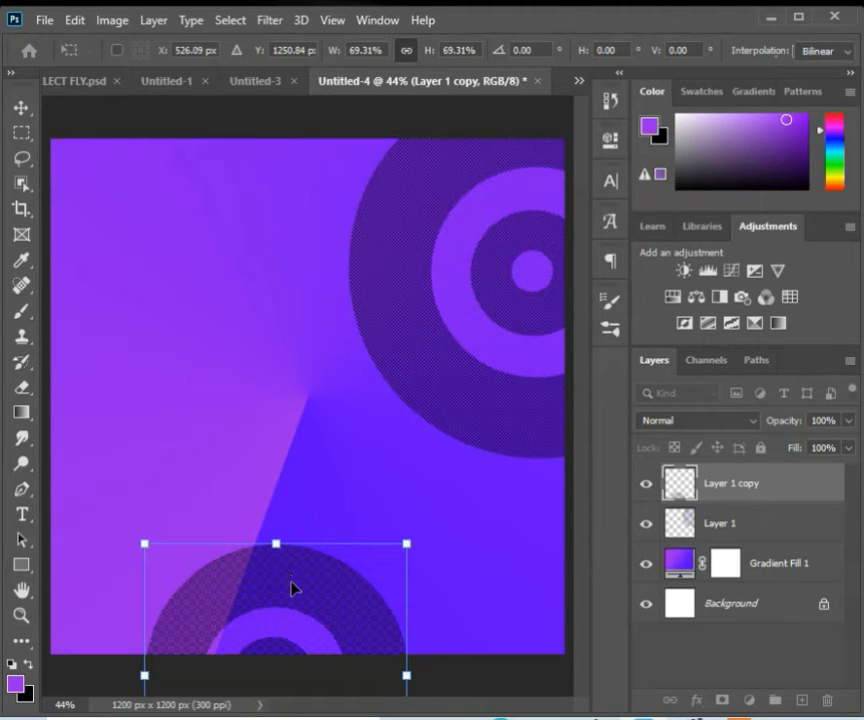
pyautogui.hotkey('ctrl', 'shift', 'm')
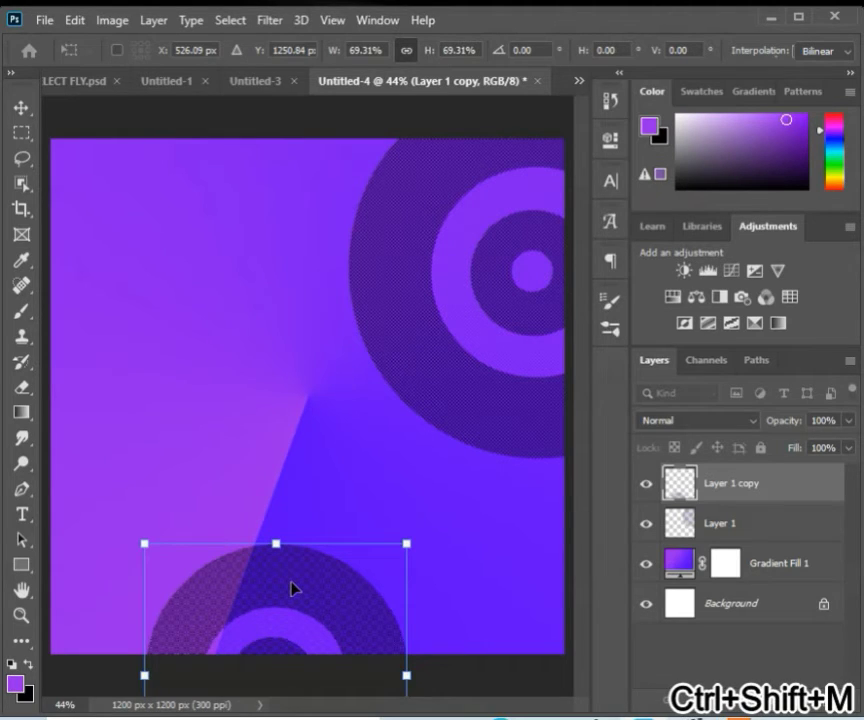
pyautogui.press('Return')
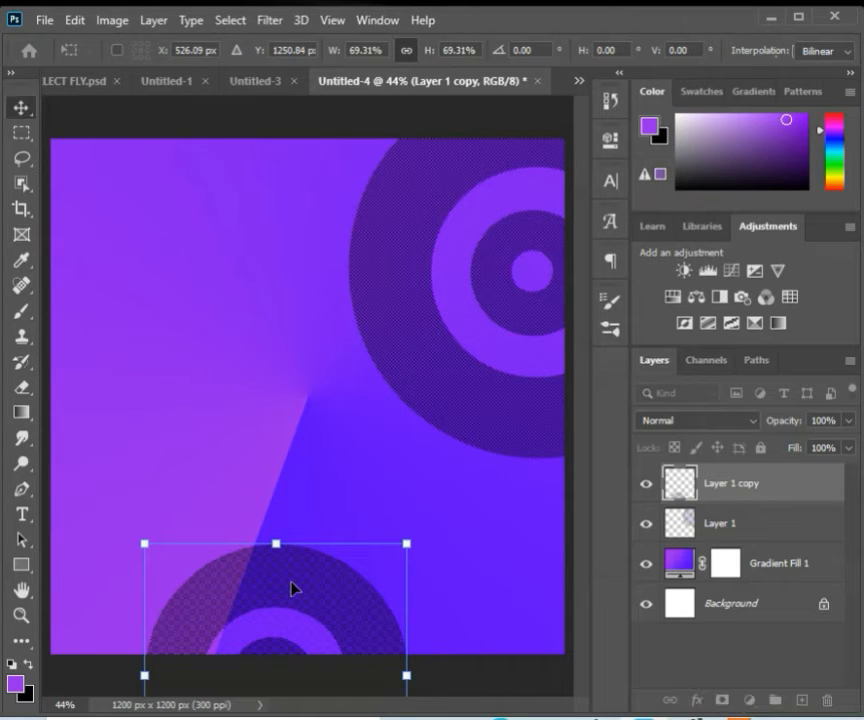
# Step: Duplicate the smaller circles layer and move the new copy to the lower-right corner
pyautogui.hotkey('ctrl', 'shift', 'k')
pyautogui.hotkey('ctrl', 'shift', 'm')
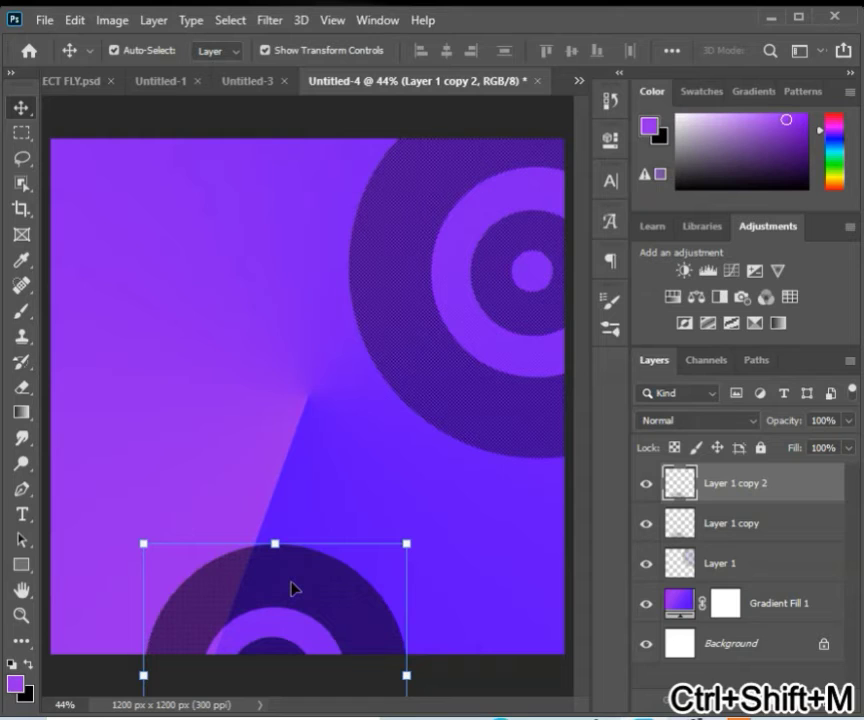
pyautogui.hotkey('ctrl', 'shift', 'k')
pyautogui.moveTo(291, 590); pyautogui.dragTo(510, 541)
pyautogui.press('ctrl')
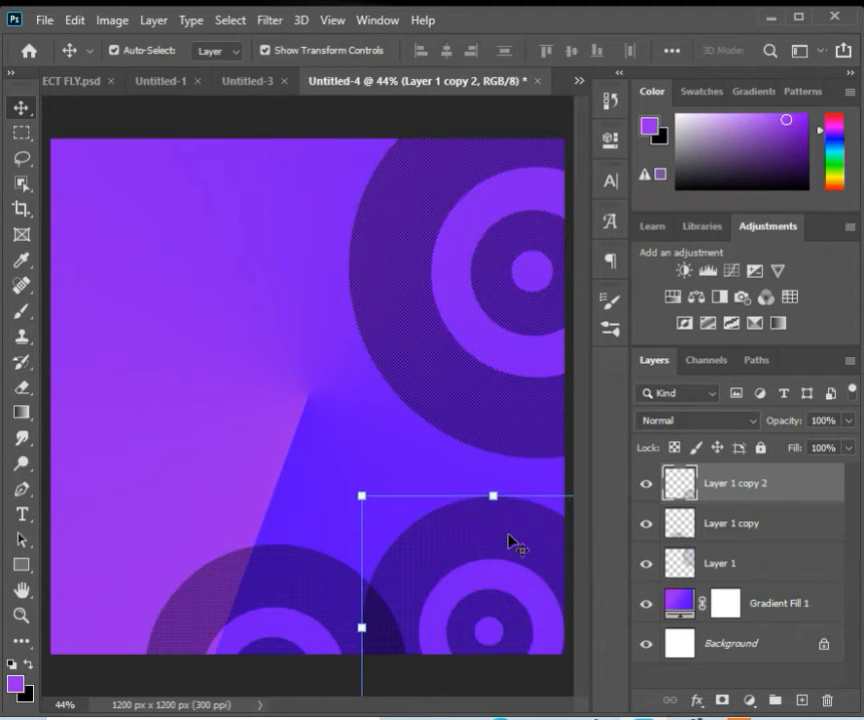
# Step: Duplicate the circles again and move the copy into the top-left corner, partly off canvas
pyautogui.hotkey('ctrl', 'shift', 'm')
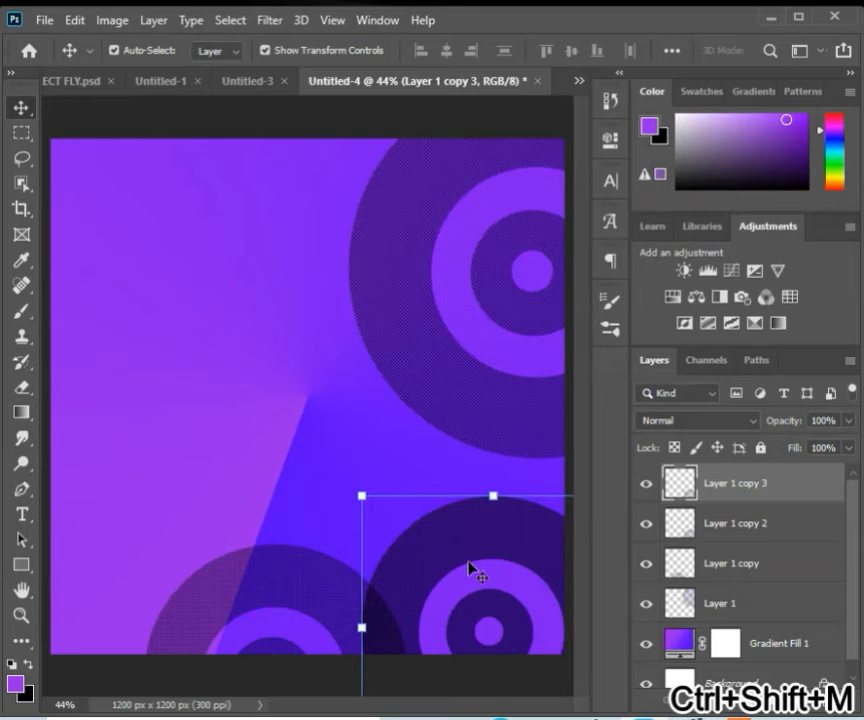
pyautogui.hotkey('ctrl', 'shift', 'k')
pyautogui.moveTo(470, 568); pyautogui.dragTo(106, 158)
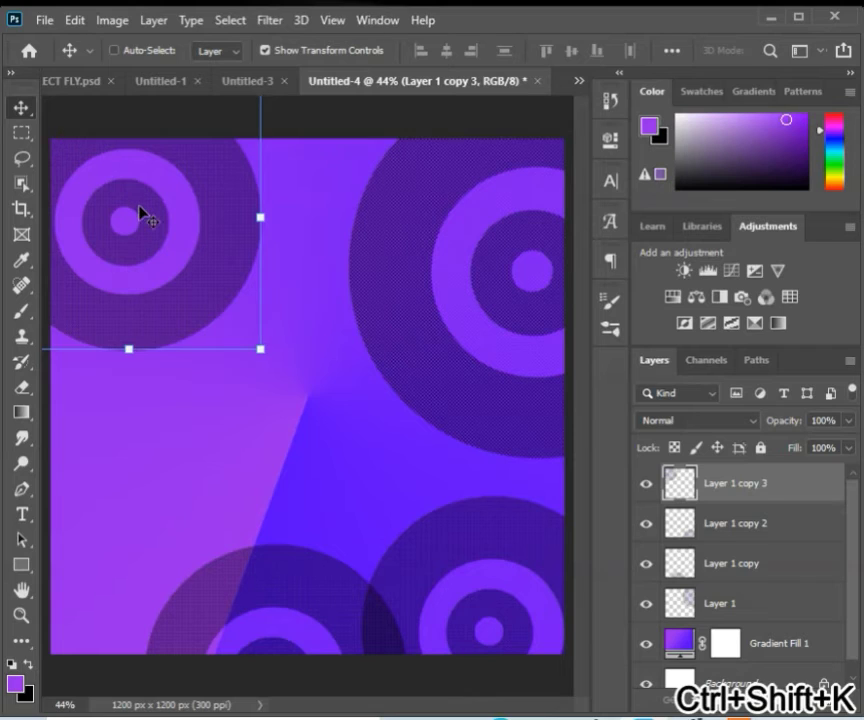
pyautogui.moveTo(145, 216); pyautogui.dragTo(100, 169)
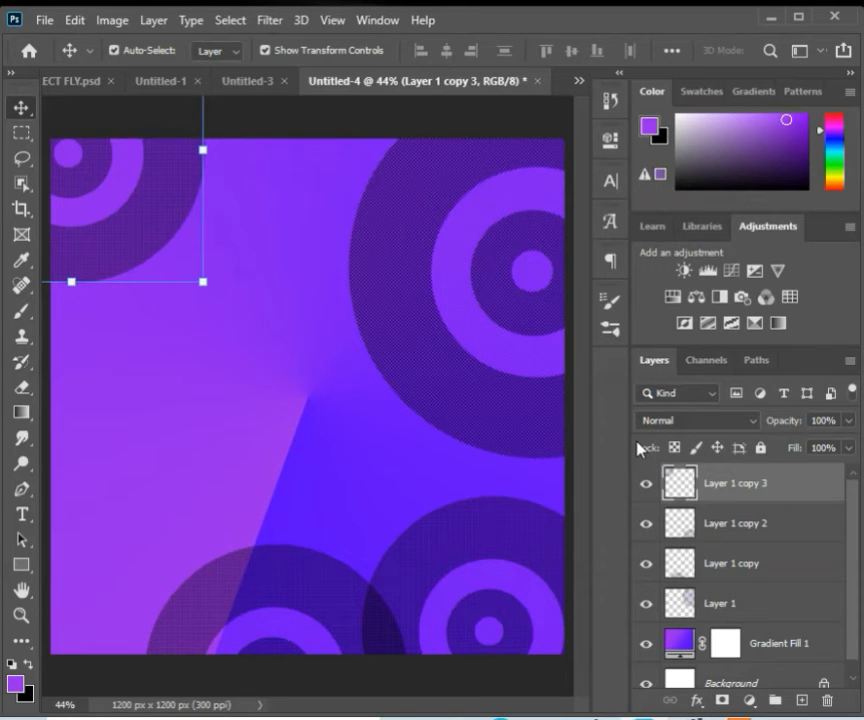
# Step: Add a new layer and set the foreground colour to f9f7fa
pyautogui.click(799, 704)
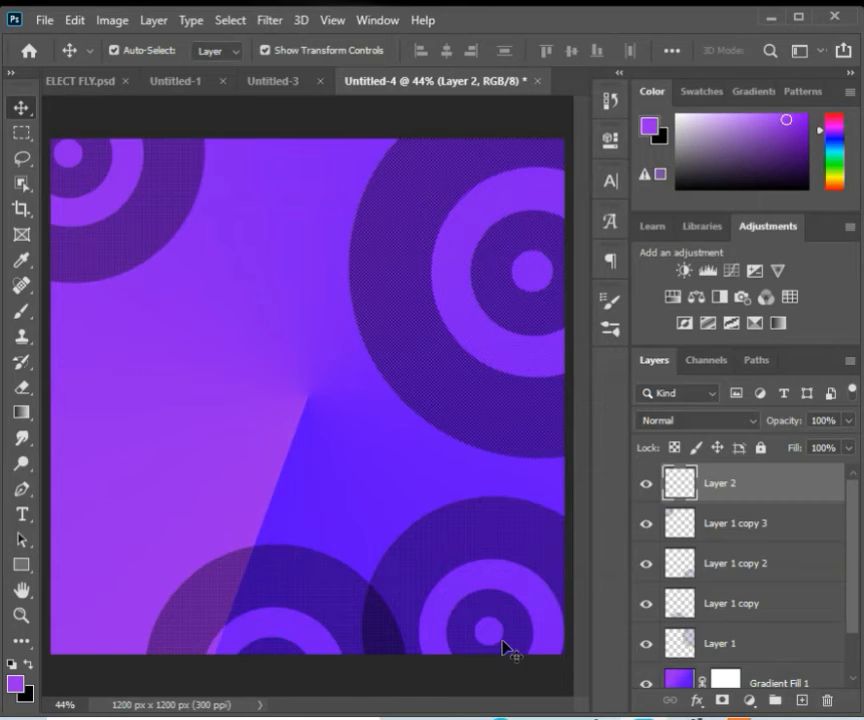
pyautogui.click(16, 684)
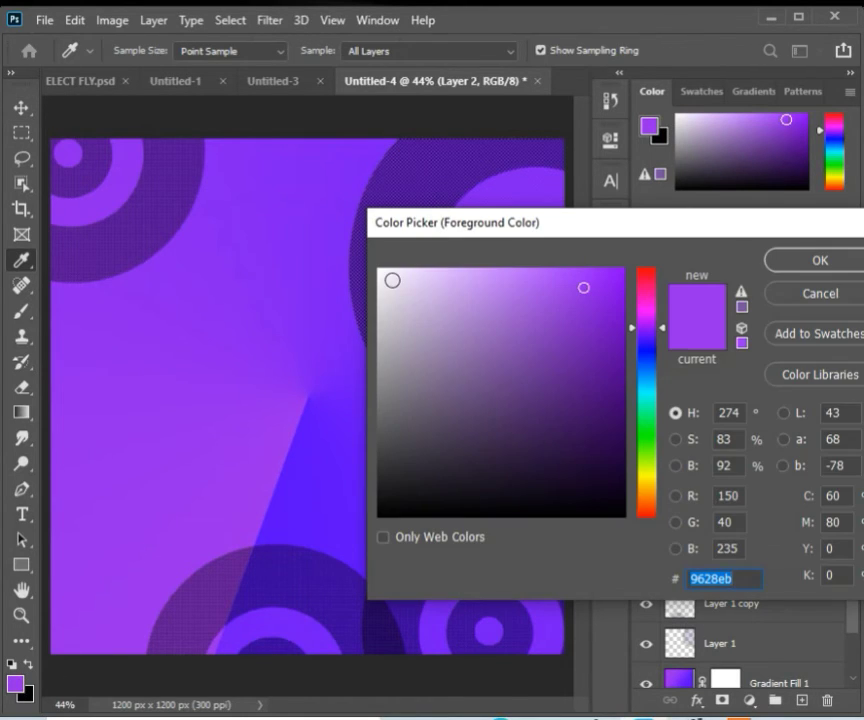
pyautogui.write('f9f7fa')
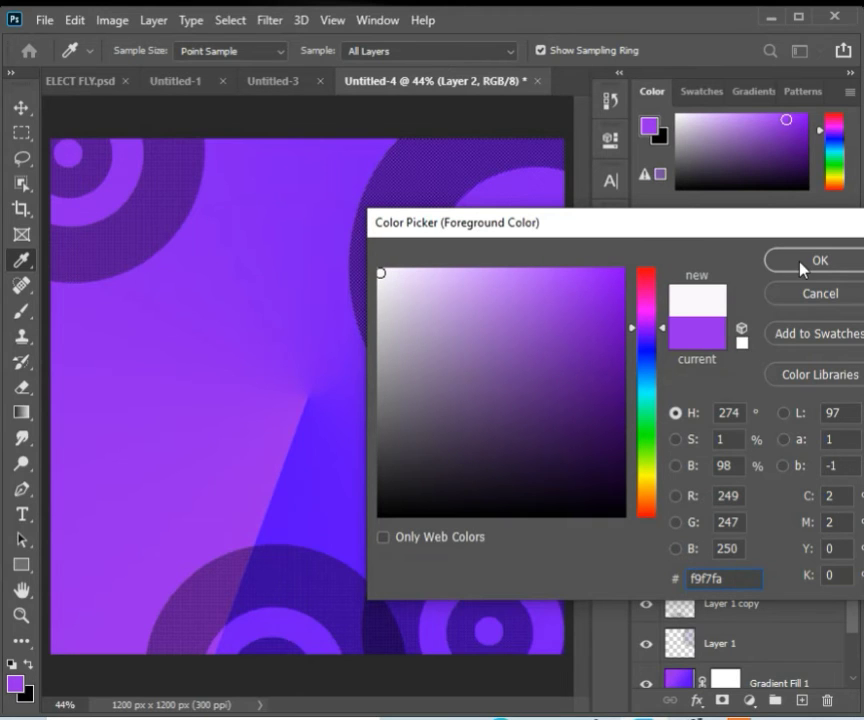
pyautogui.click(803, 262)
pyautogui.click(803, 262)
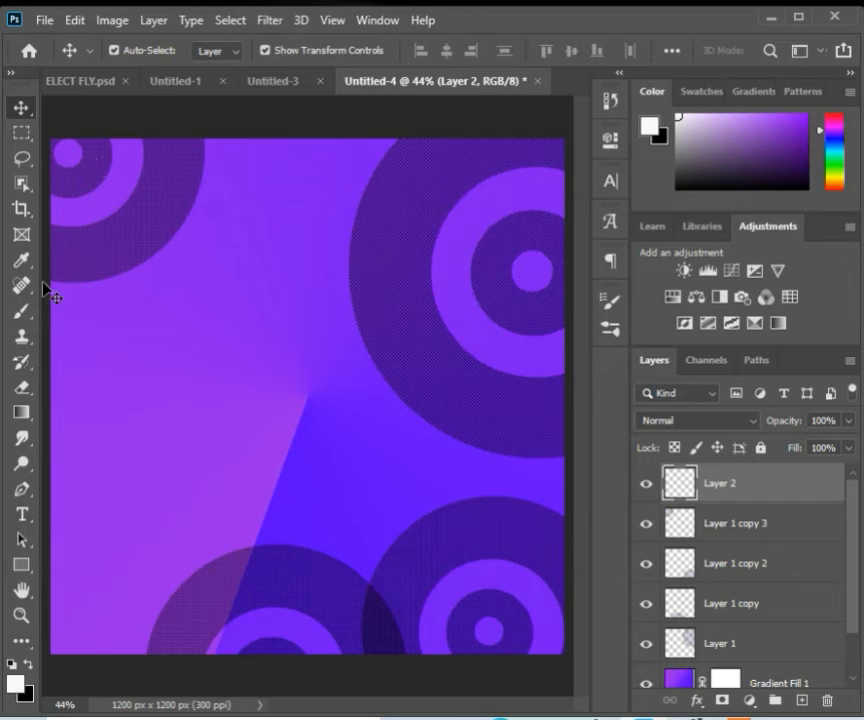
# Step: Set the screentone brush size to 300 px and stamp a light dab in the lower middle of the canvas
pyautogui.click(22, 313)
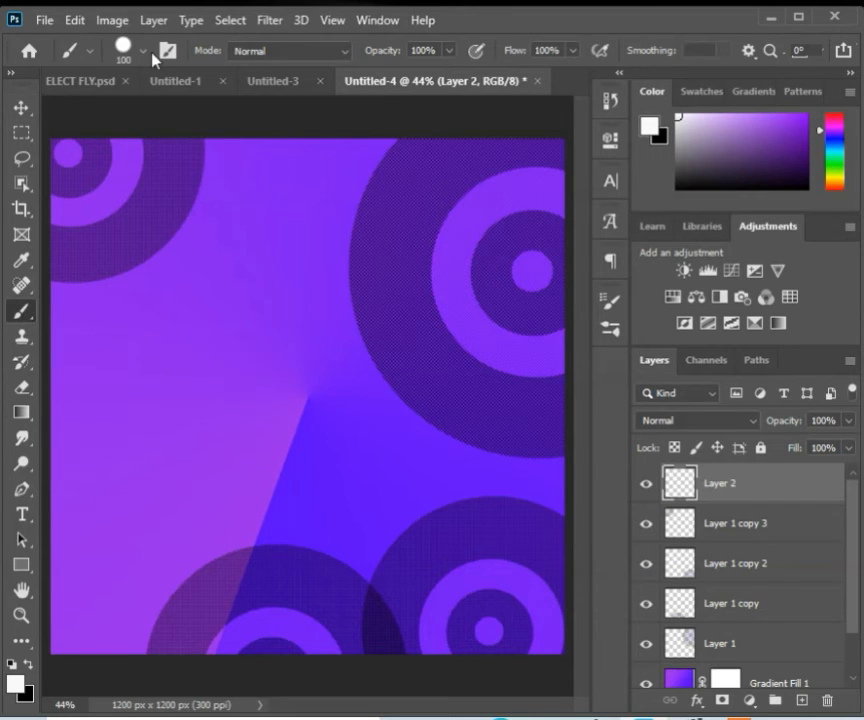
pyautogui.click(141, 51)
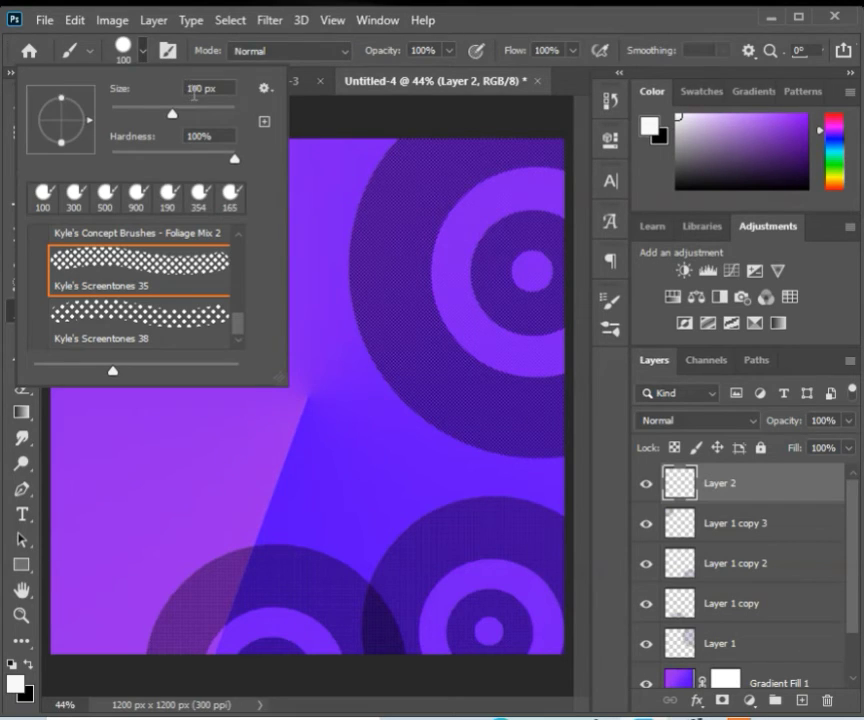
pyautogui.doubleClick(196, 88)
pyautogui.write('300')
pyautogui.press('Return')
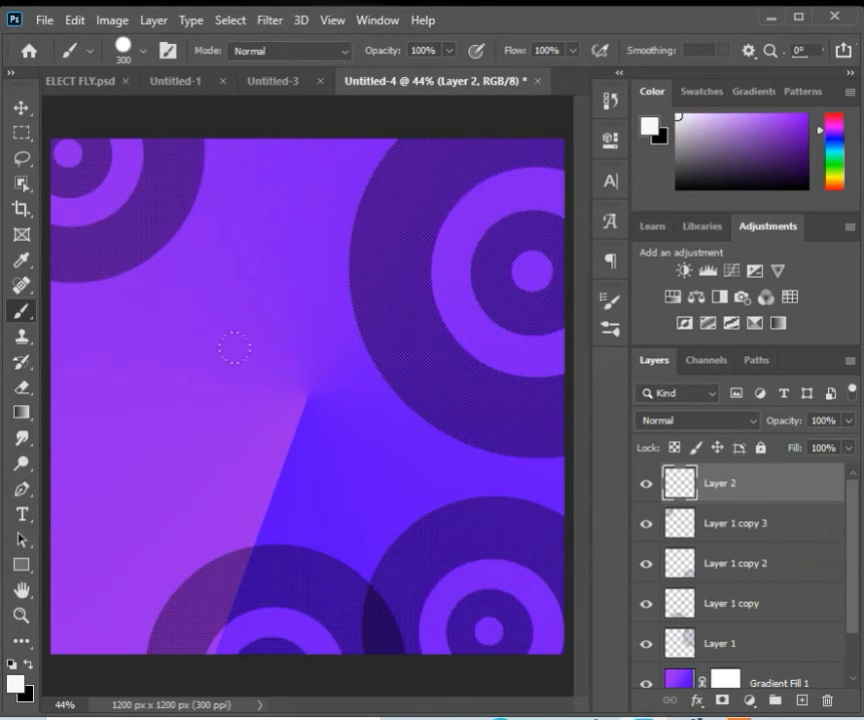
pyautogui.click(309, 477)
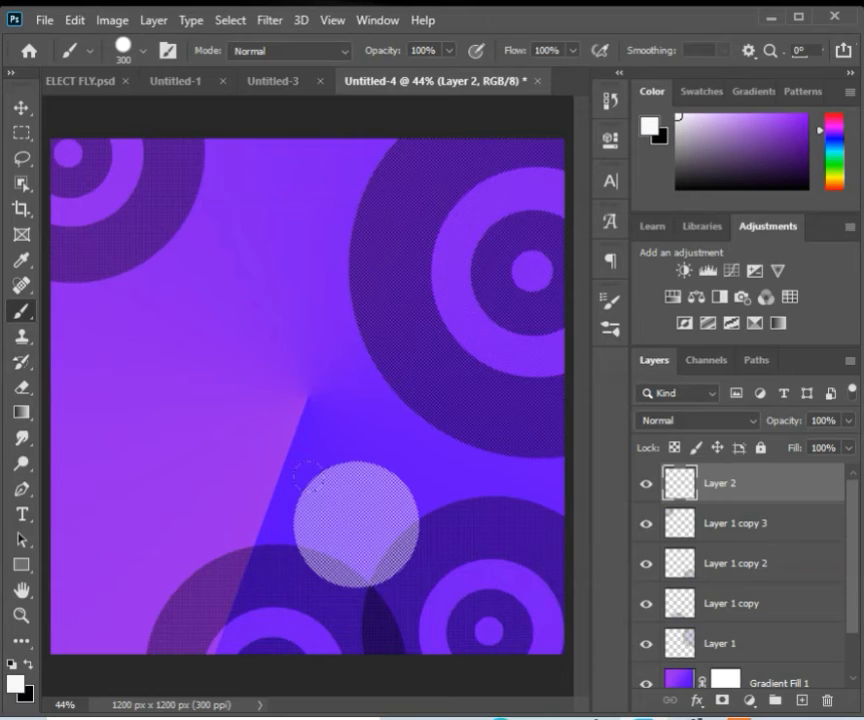
# Step: Duplicate the light dot layer, move the copy up and to the left of the original, and scale it to 72.13%
pyautogui.press('Return')
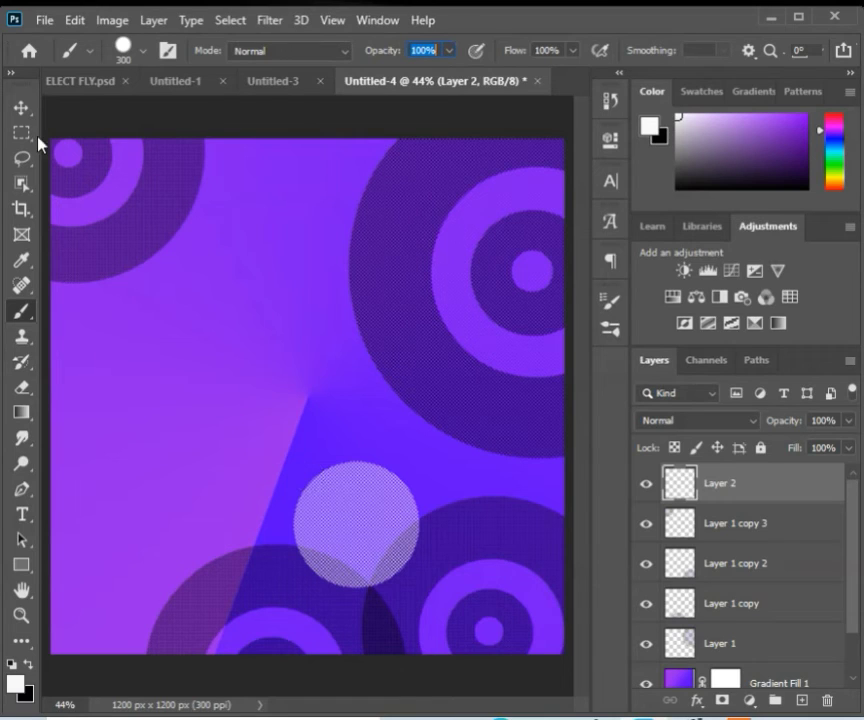
pyautogui.click(22, 110)
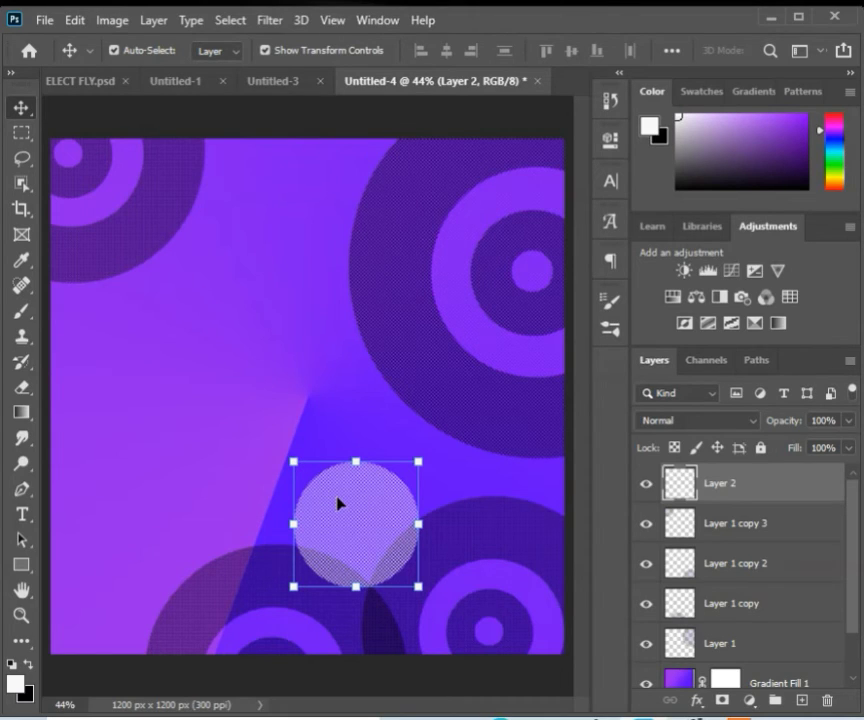
pyautogui.hotkey('ctrl', 'shift', 'm')
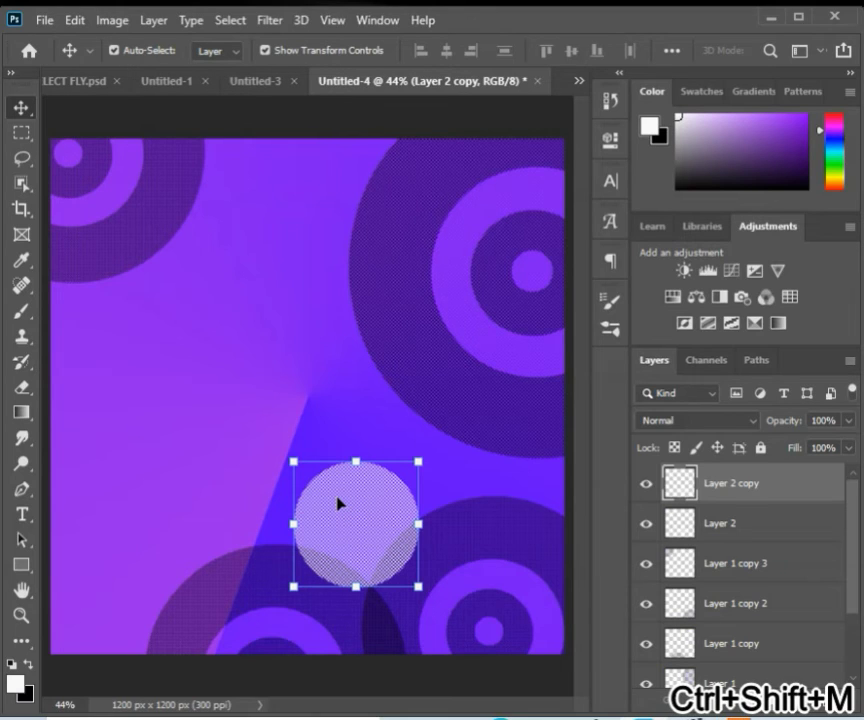
pyautogui.hotkey('ctrl', 'shift', 'k')
pyautogui.moveTo(338, 503); pyautogui.dragTo(260, 406)
pyautogui.hotkey('ctrl', 'shift', 'k')
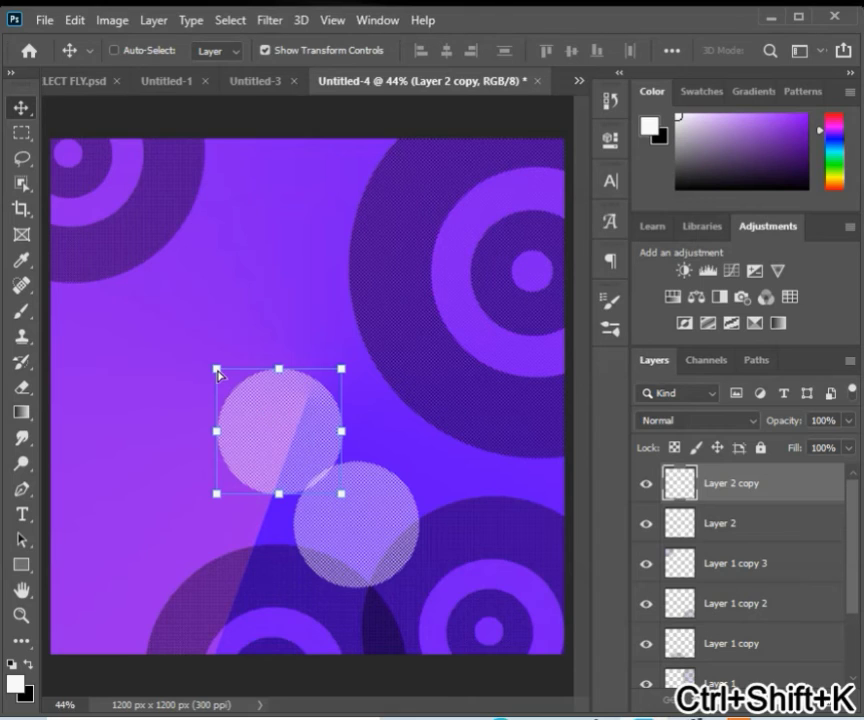
pyautogui.moveTo(222, 374); pyautogui.dragTo(251, 400)
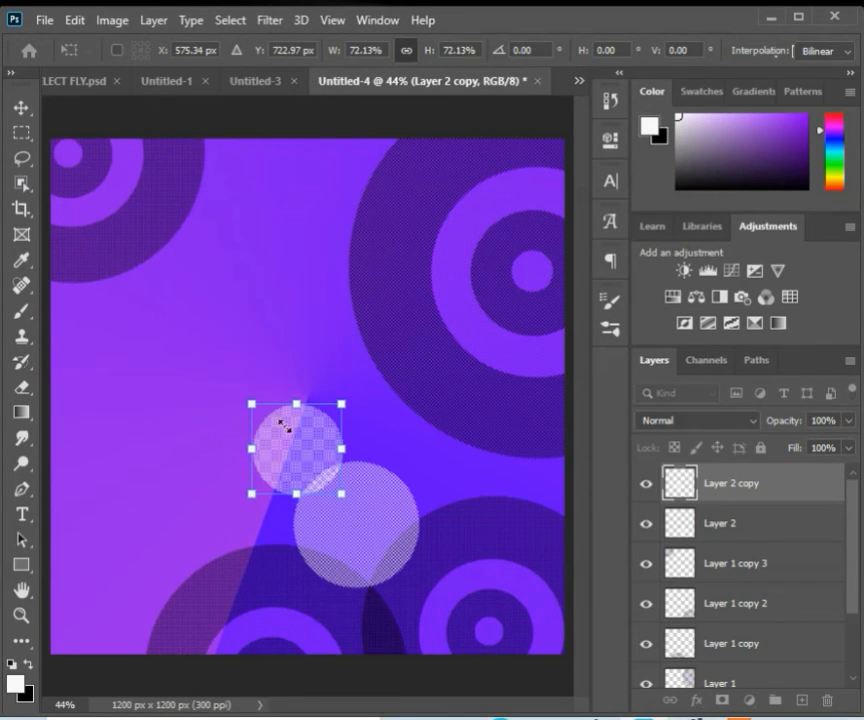
pyautogui.hotkey('ctrl', 'shift', 'k')
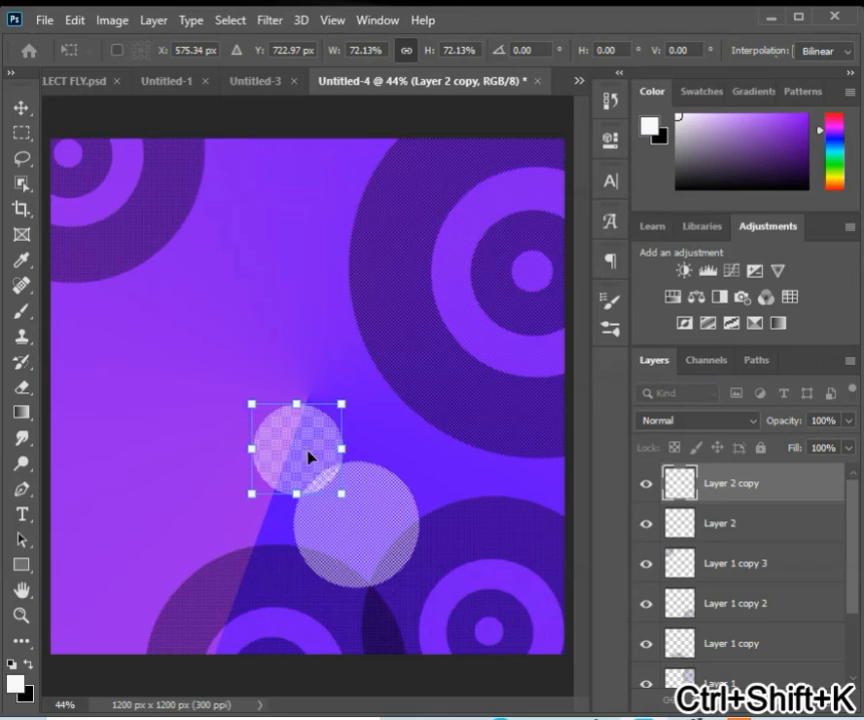
pyautogui.moveTo(310, 457); pyautogui.dragTo(302, 450)
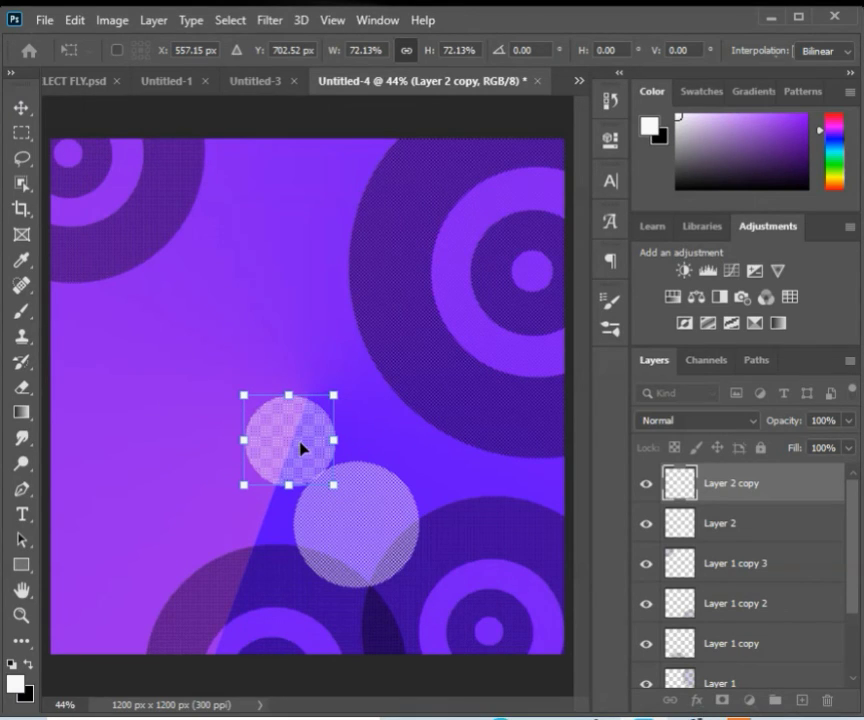
# Step: Duplicate the smaller dot, move the copy further up-left along the diagonal, and scale it to 68.45%
pyautogui.hotkey('ctrl', 'shift', 'm')
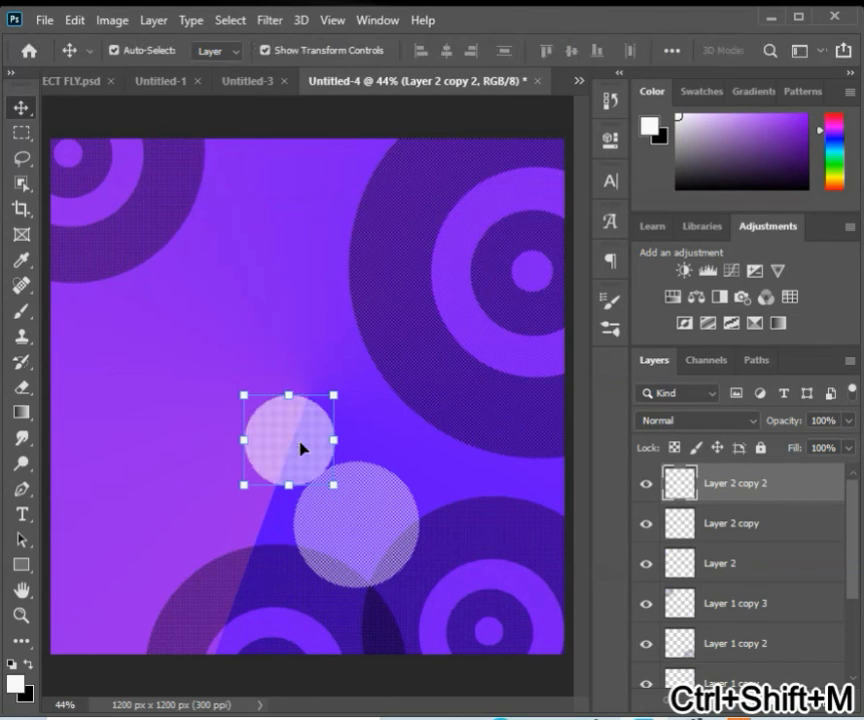
pyautogui.hotkey('ctrl', 'shift', 'k')
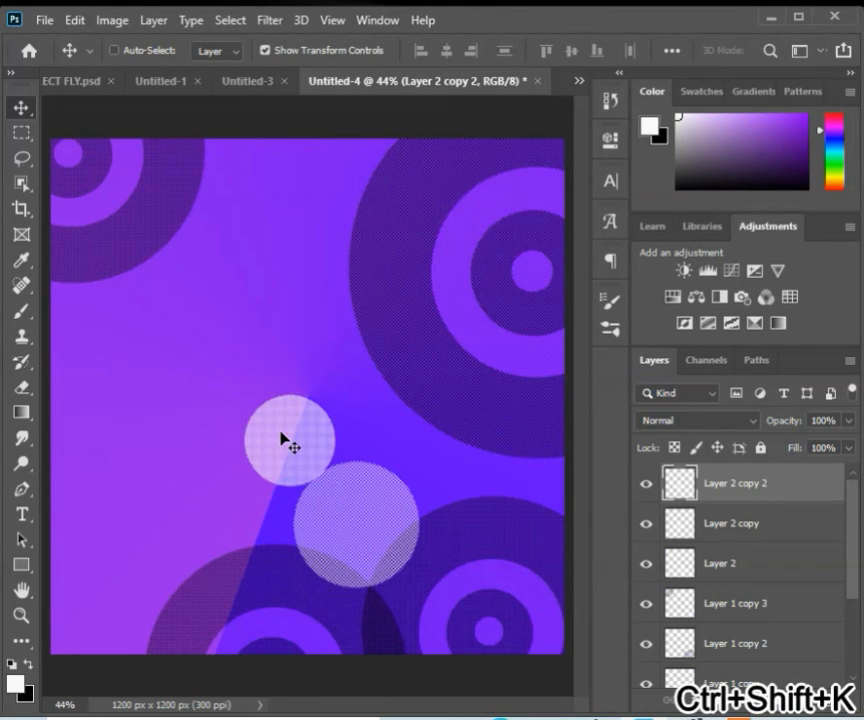
pyautogui.moveTo(285, 439); pyautogui.dragTo(226, 372)
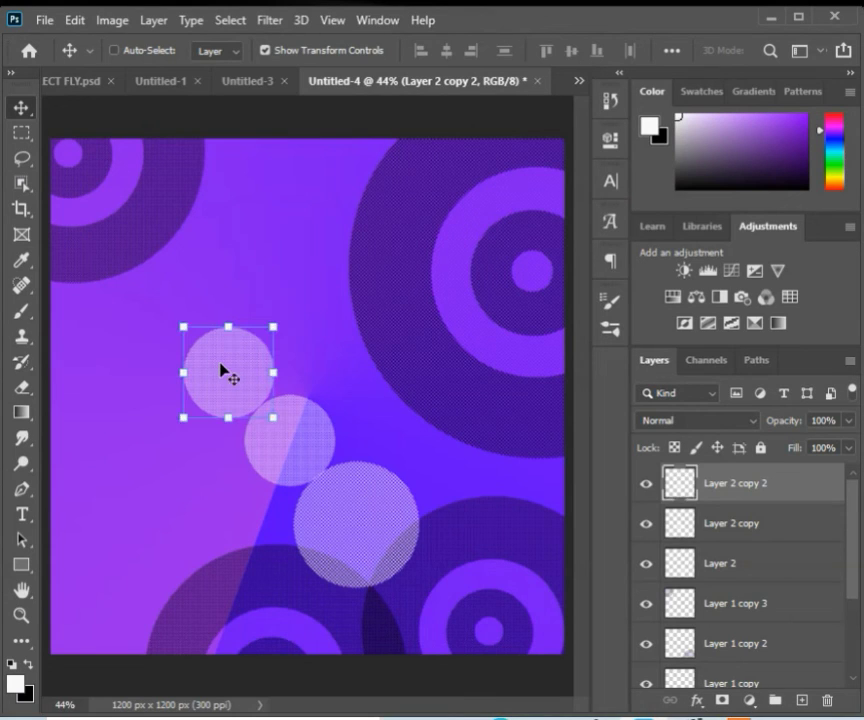
pyautogui.moveTo(183, 328); pyautogui.dragTo(235, 376)
pyautogui.hotkey('ctrl', 'shift', 'k')
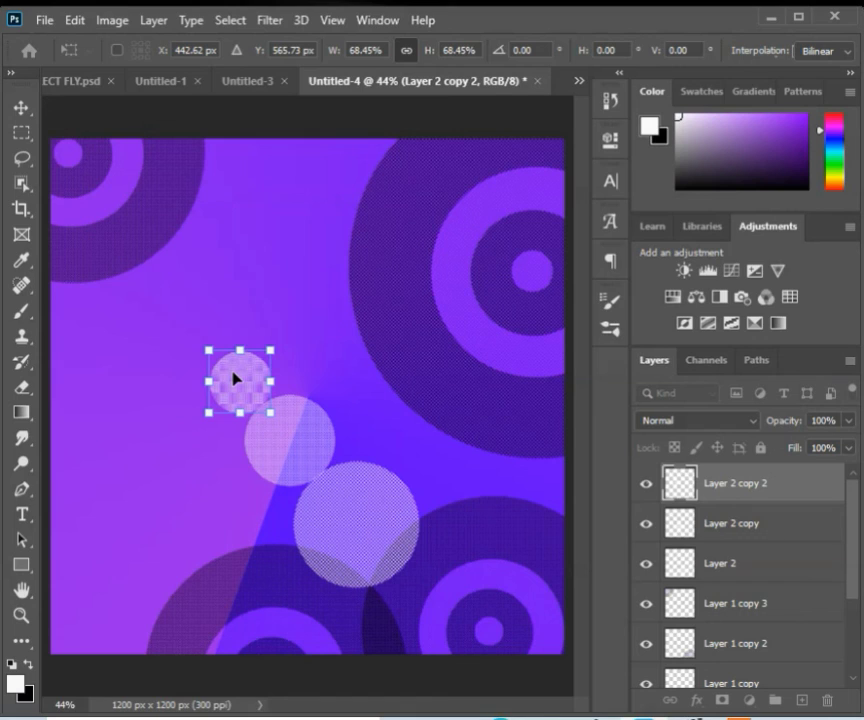
pyautogui.press('Return')
# Step: Duplicate the dot again and scale the copy to 60.18% toward the upper-left, continuing the diagonal row
pyautogui.hotkey('ctrl', 'shift', 'm')
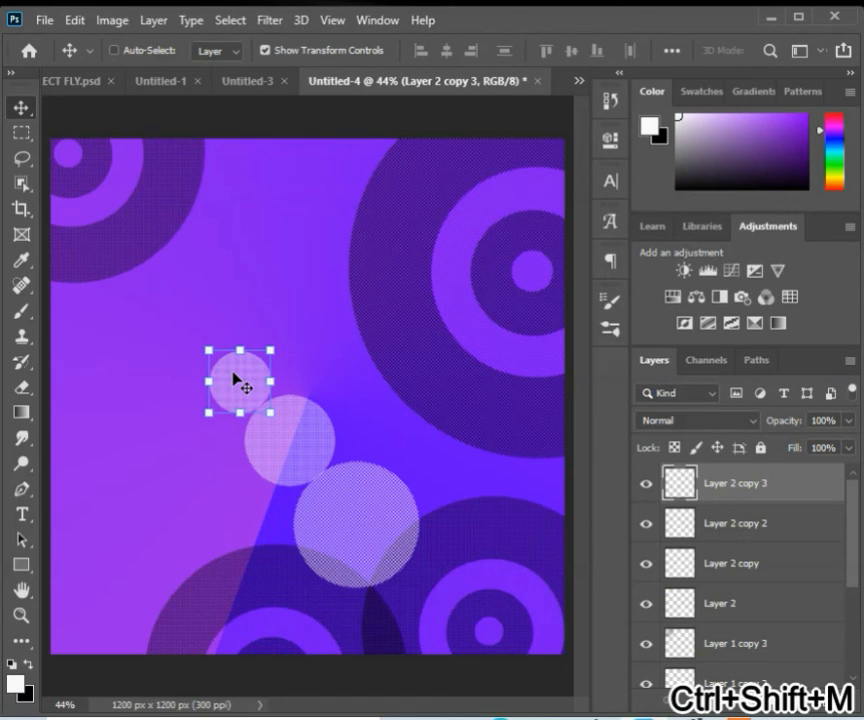
pyautogui.hotkey('ctrl', 'shift', 'k')
pyautogui.moveTo(245, 384); pyautogui.dragTo(204, 349)
pyautogui.hotkey('ctrl', 'shift', 'k')
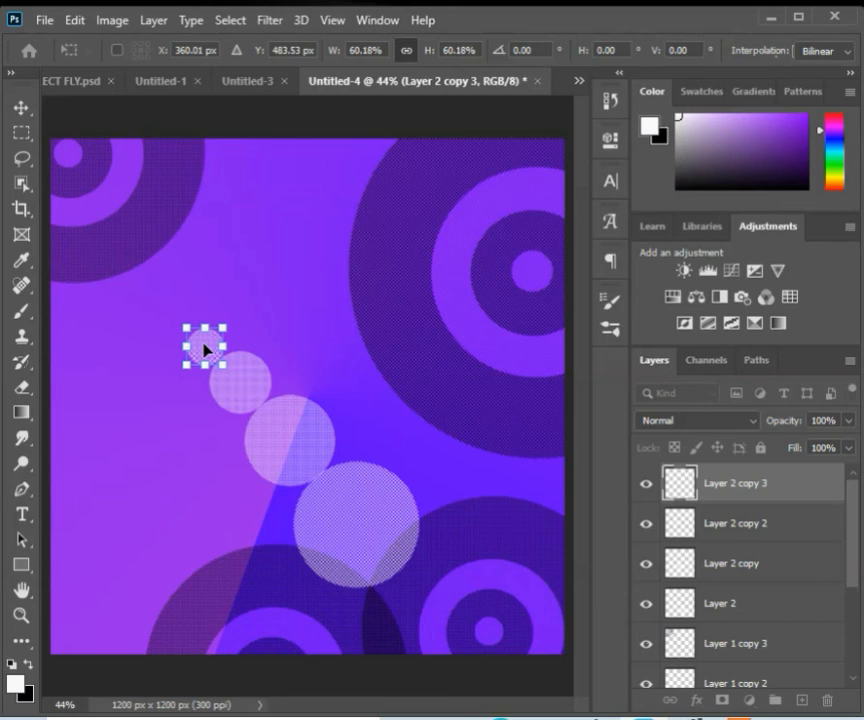